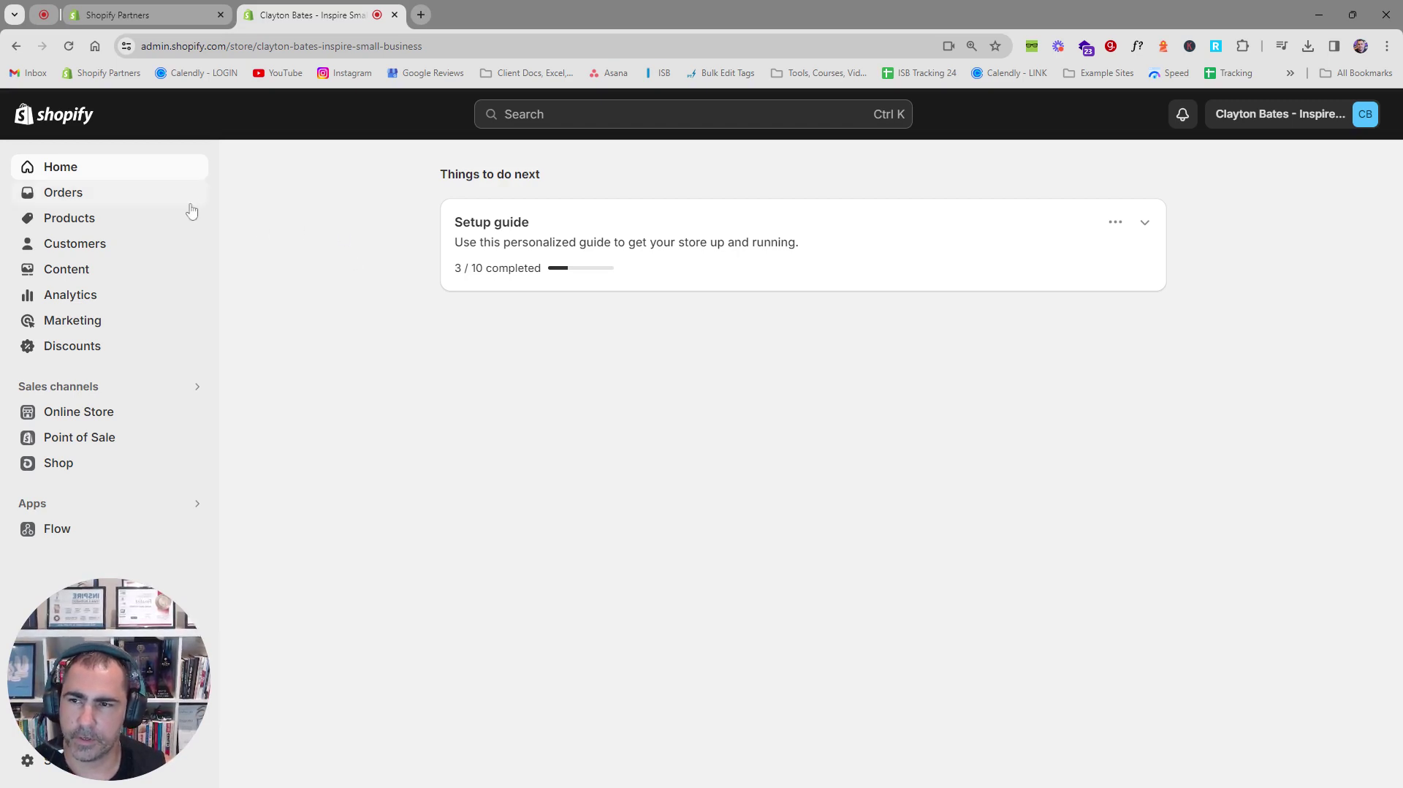
Open a blank Create collection form from Products > Collections
{"action": "left_click", "coordinate": [107, 222]}
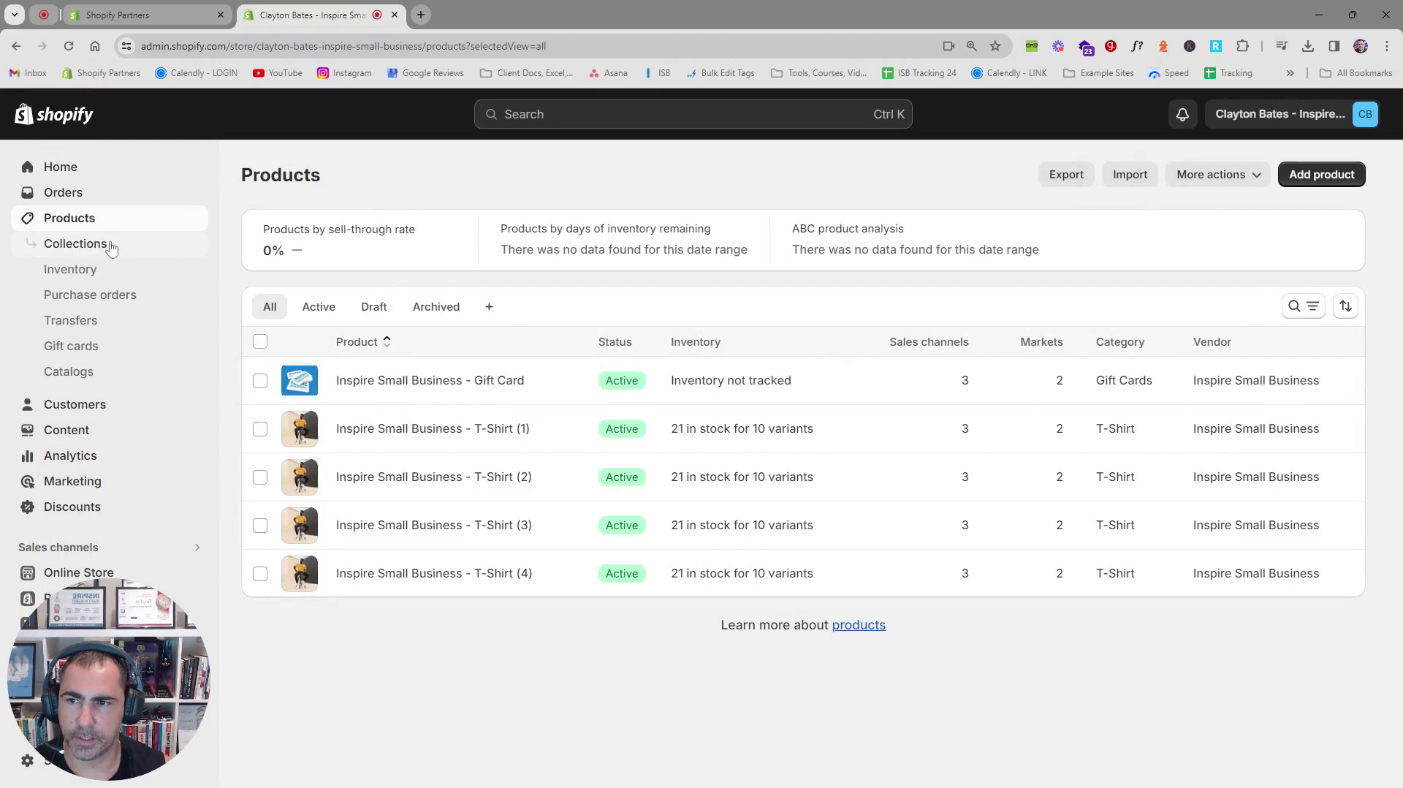
{"action": "left_click", "coordinate": [109, 247]}
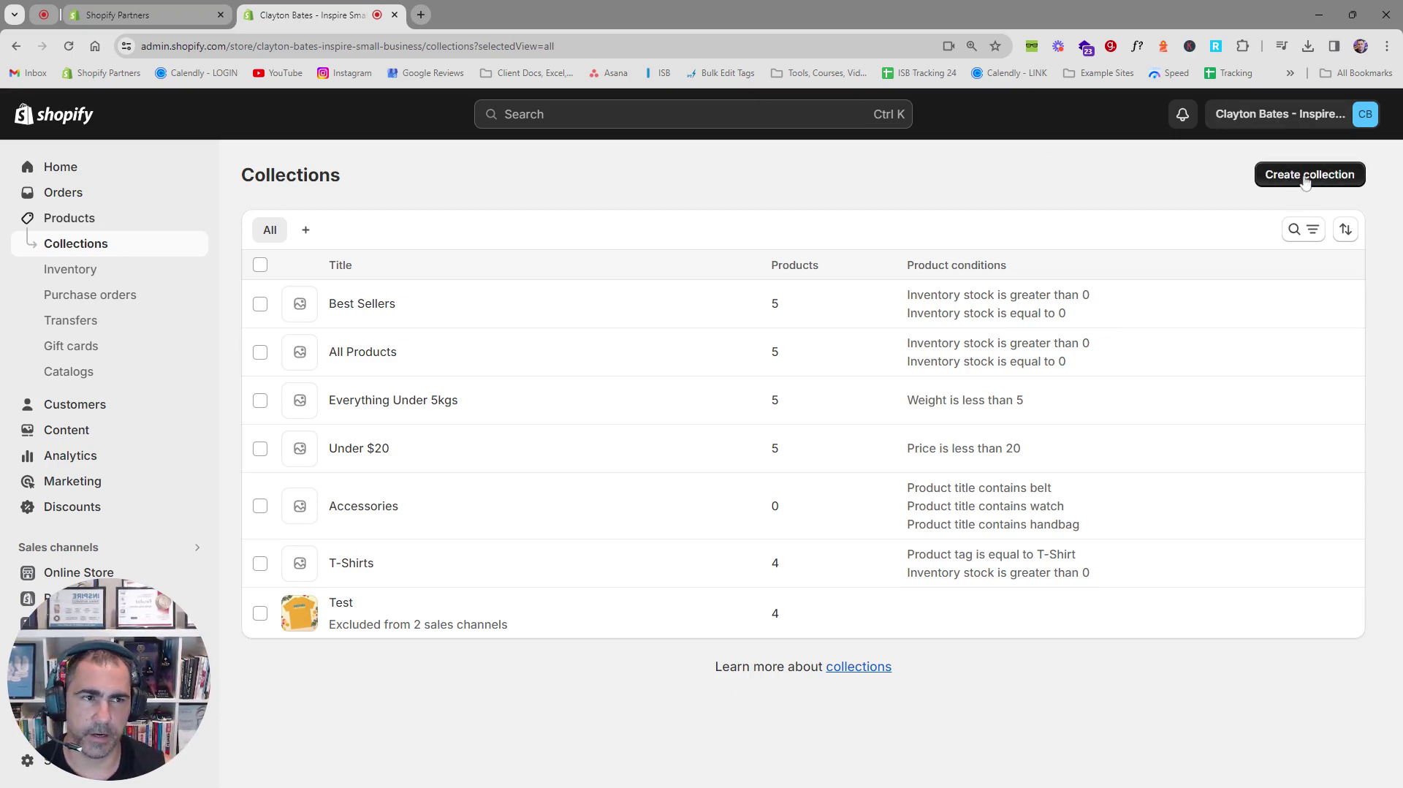
{"action": "left_click", "coordinate": [1305, 176]}
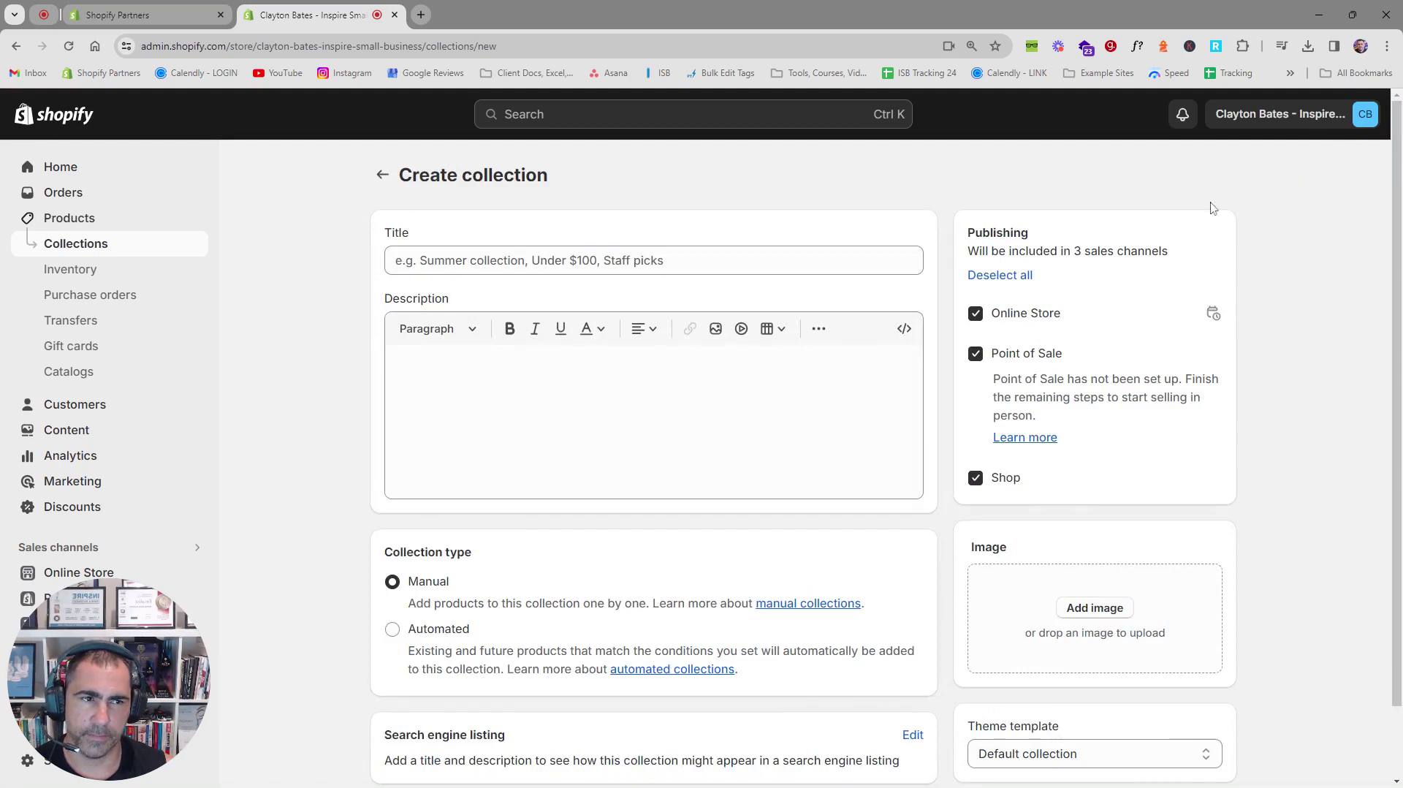
Title the collection 'New Arrivals' and paste in a T-shirt-themed description paragraph
{"action": "left_click", "coordinate": [537, 261]}
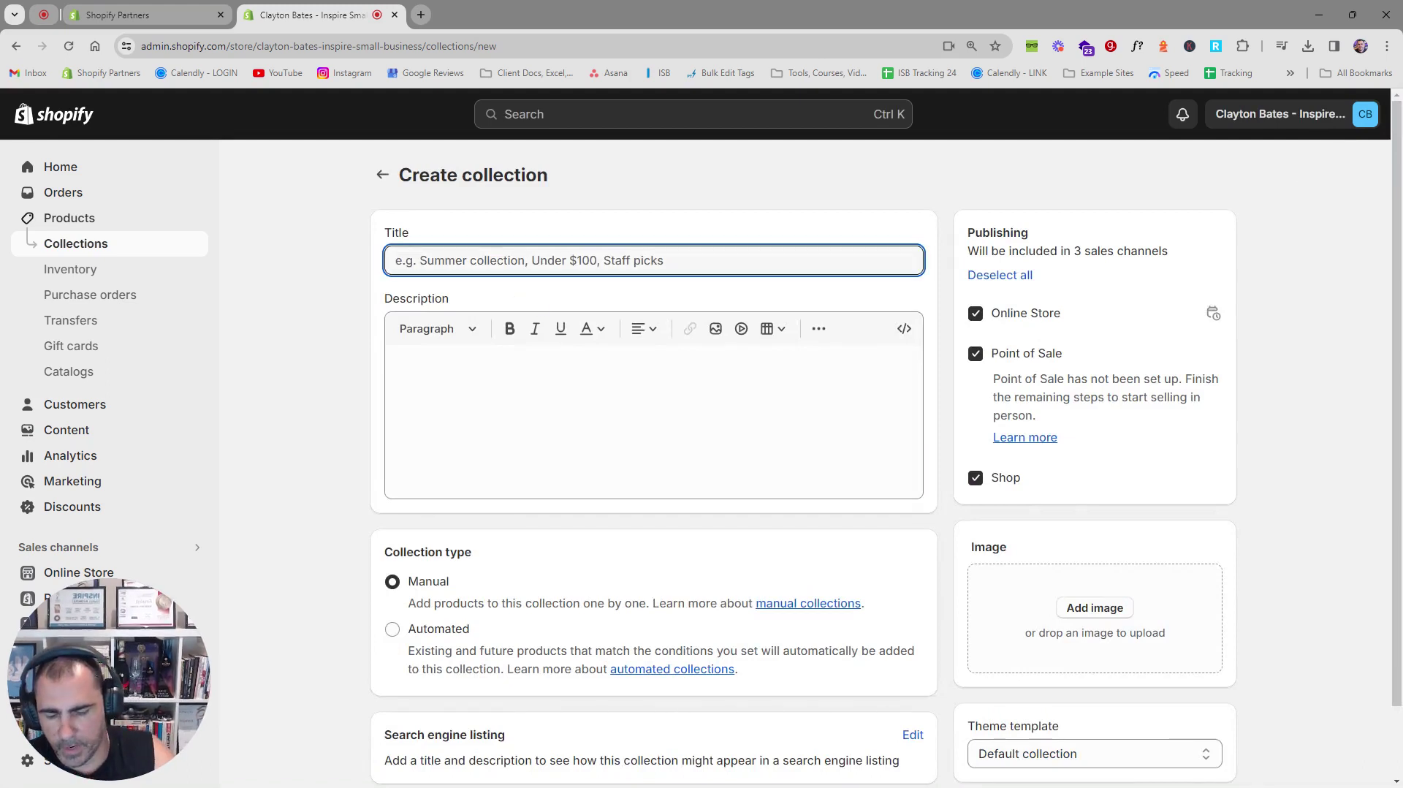
{"action": "type", "text": "New Arriva"}
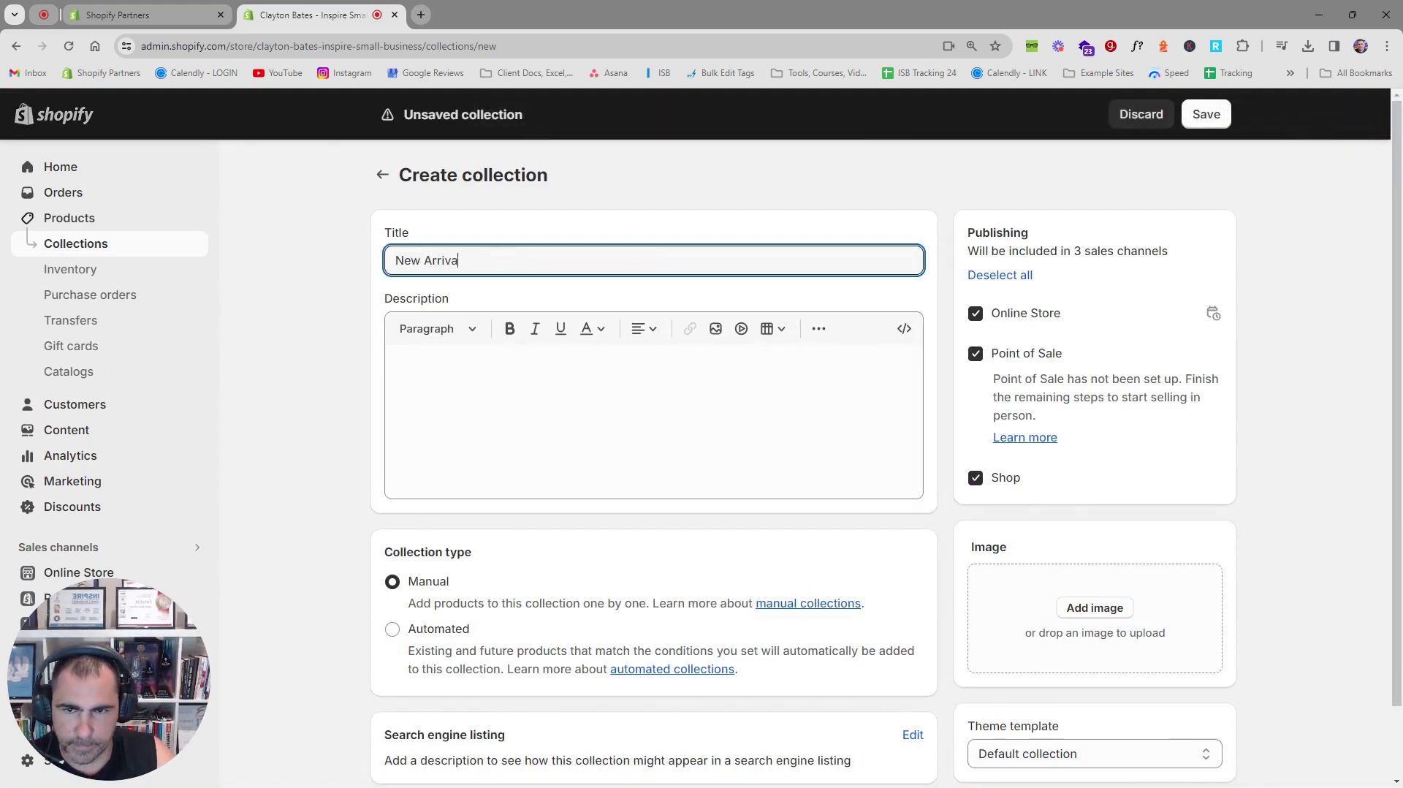
{"action": "type", "text": "ls"}
{"action": "left_click", "coordinate": [396, 363]}
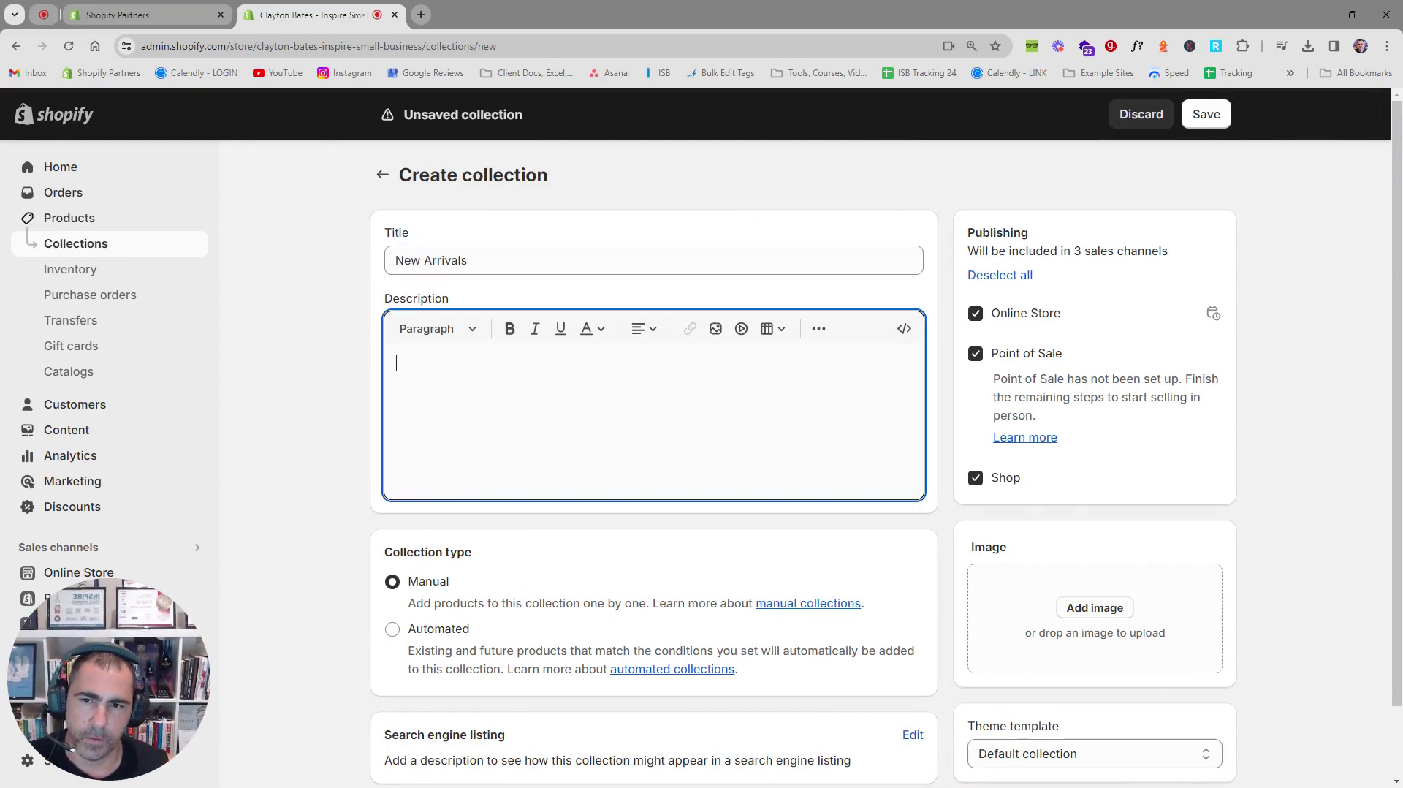
{"action": "type", "text": "Whether you're rocking it at home or strutting your stuff out and about, this tee has got your back (and front!) Covered in comfort and flattering for everyone, it's the wardrobe staple you never knew you needed – until now. Get ready to embrace the softness, flaunt the style, and make this tee your absolute go-to for all things comfy and fabulous!"}
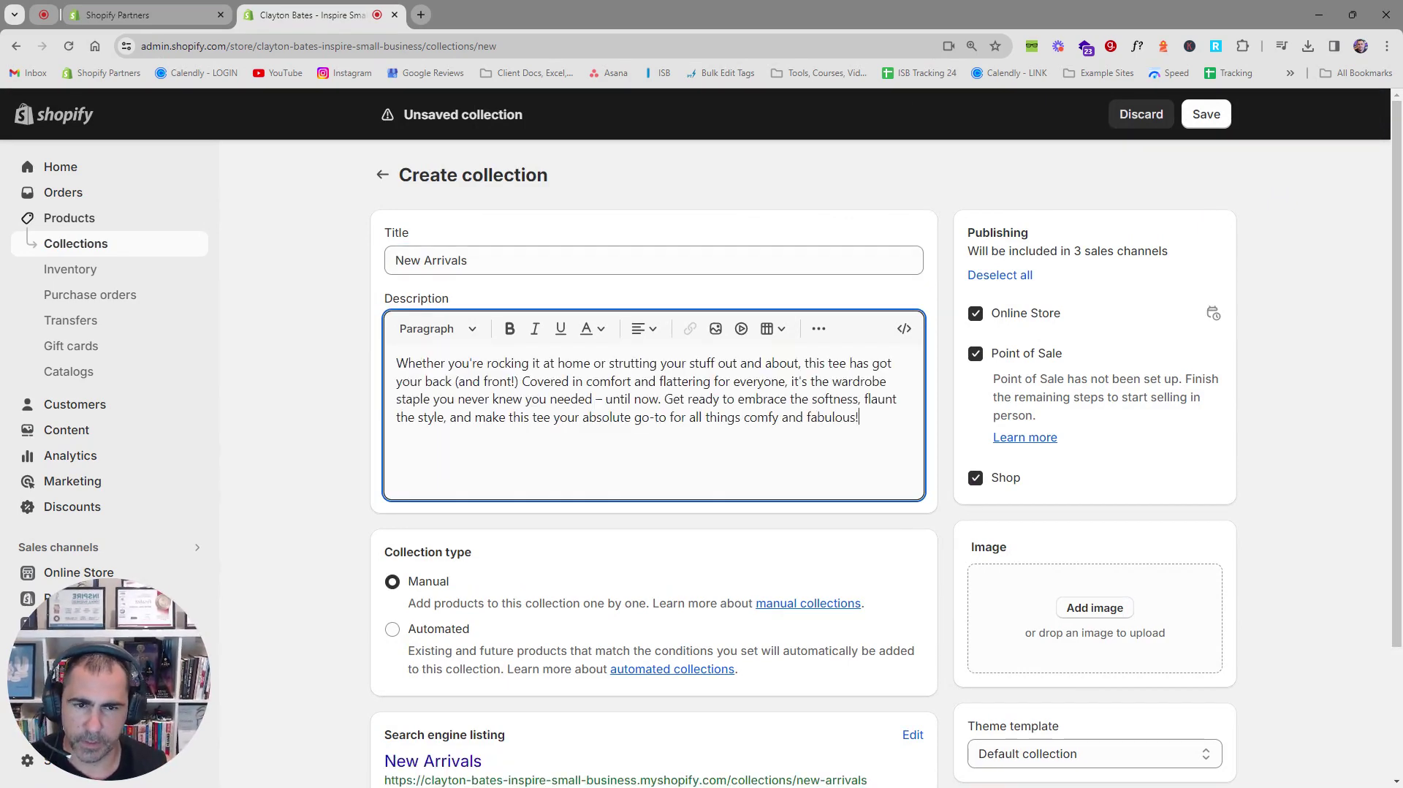
{"action": "left_click_drag", "start_coordinate": [860, 417], "coordinate": [371, 354]}
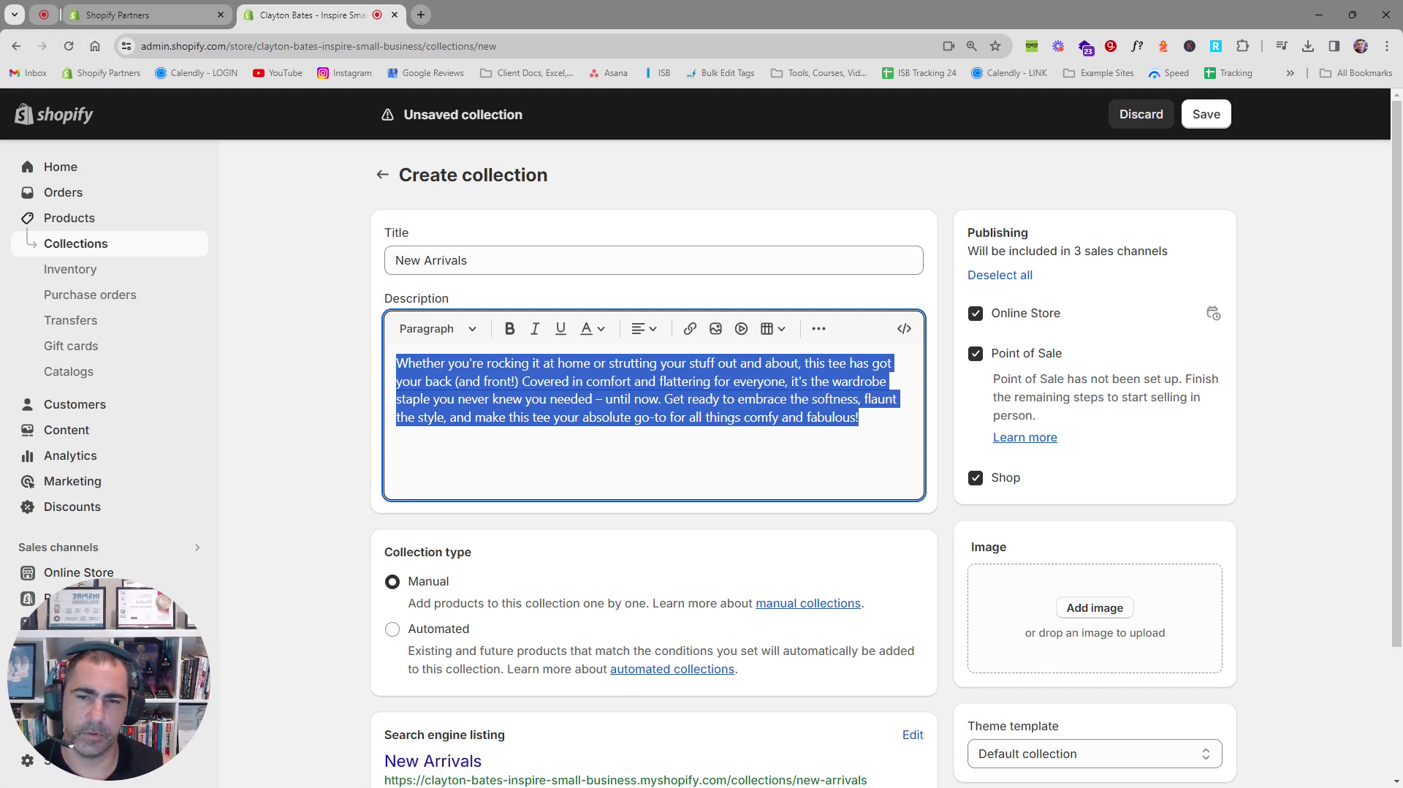
{"action": "left_click", "coordinate": [553, 416]}
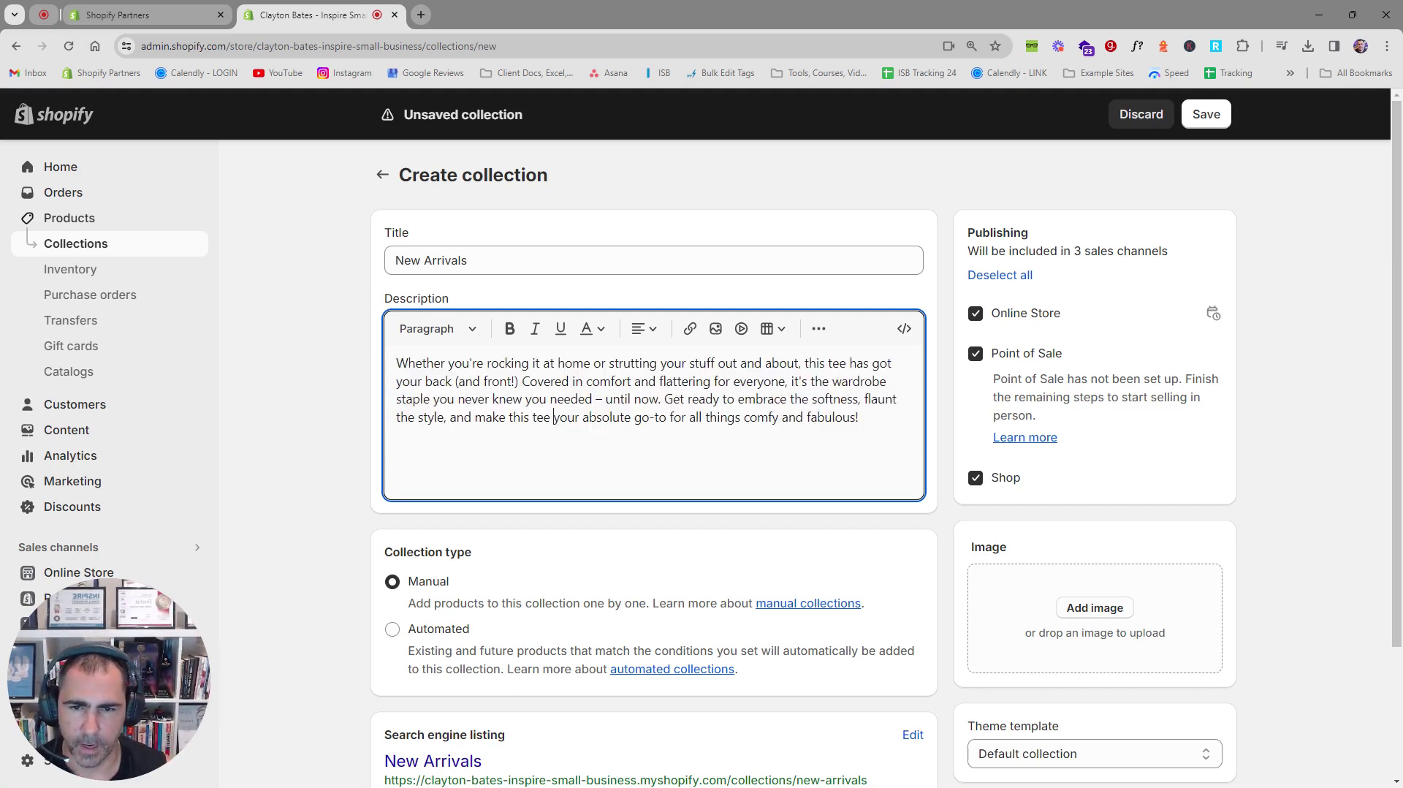
{"action": "key", "text": "ctrl+a"}
{"action": "left_click_drag", "start_coordinate": [861, 416], "coordinate": [358, 306]}
{"action": "left_click", "coordinate": [314, 305]}
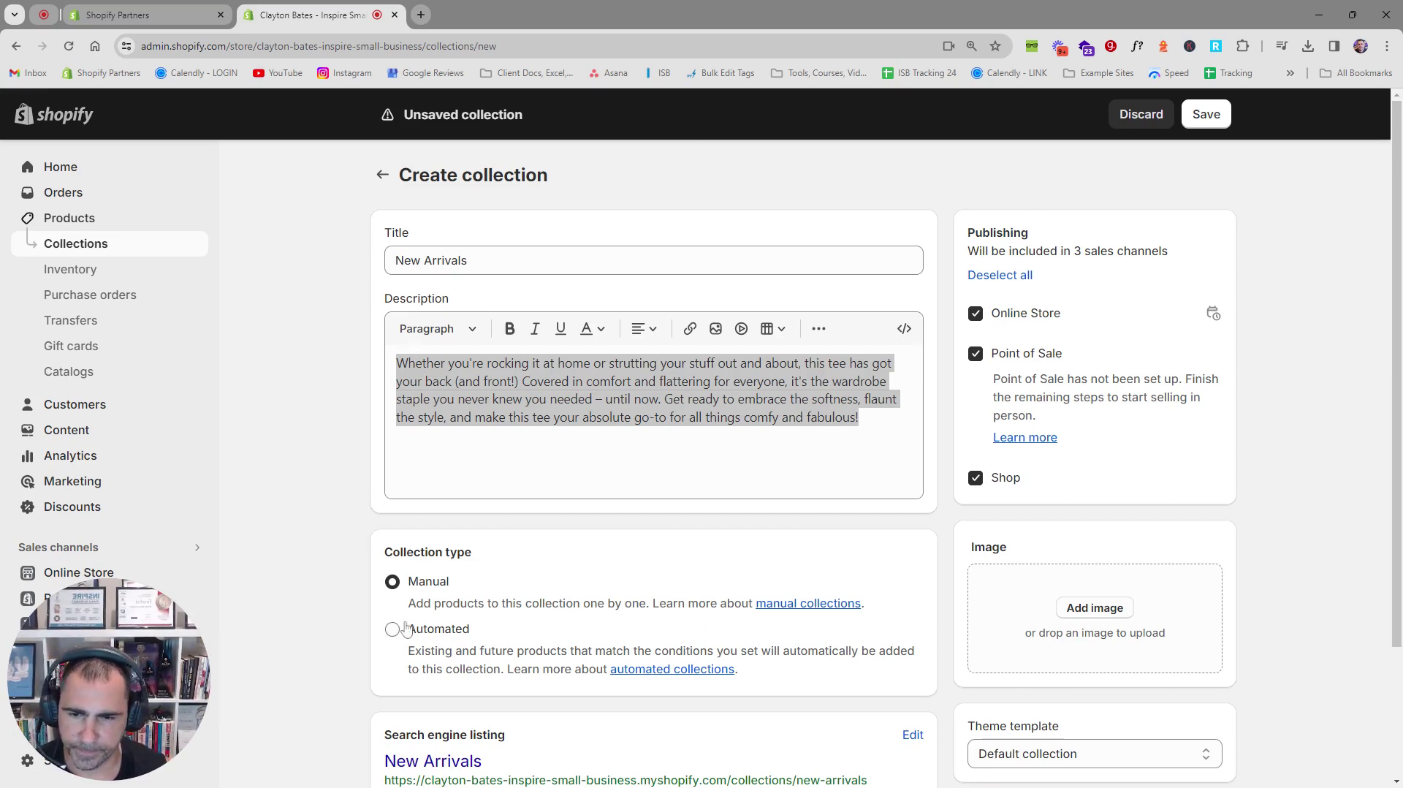
Make the collection Automated with the condition Inventory stock is greater than 0
{"action": "mouse_move", "coordinate": [457, 584]}
{"action": "left_mouse_down"}
{"action": "mouse_move", "coordinate": [406, 583]}
{"action": "mouse_move", "coordinate": [475, 582]}
{"action": "left_mouse_up"}
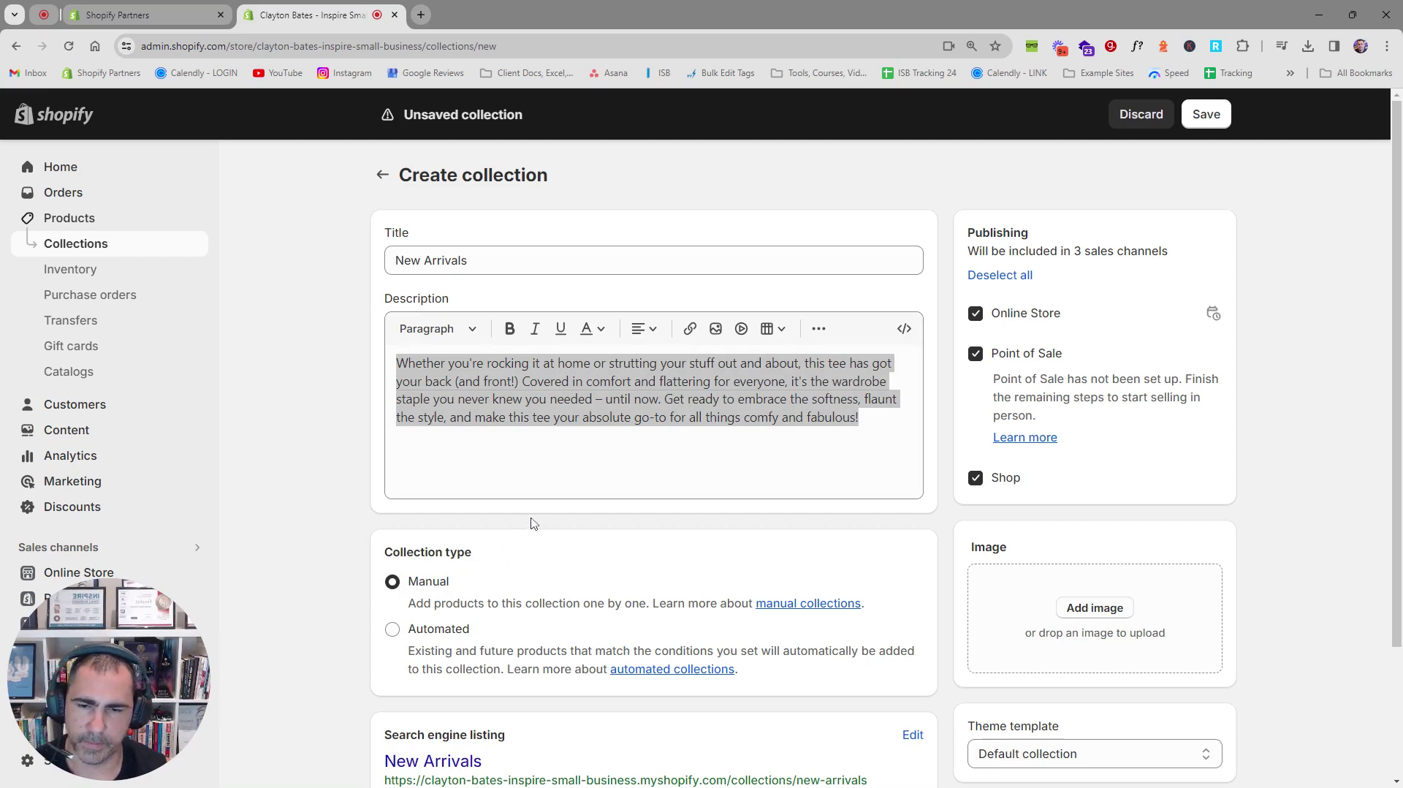
{"action": "left_click_drag", "start_coordinate": [454, 586], "coordinate": [471, 513]}
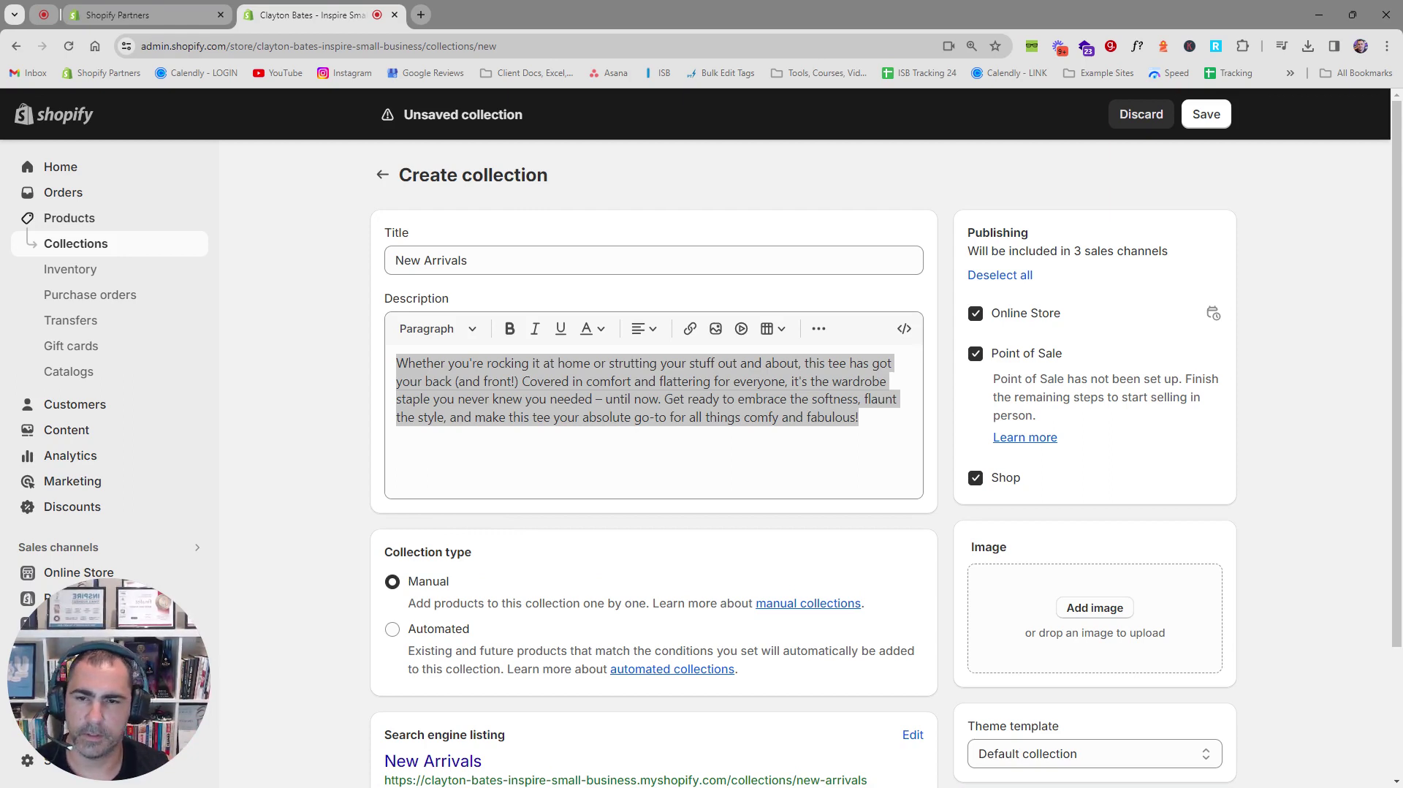
{"action": "left_click", "coordinate": [443, 635]}
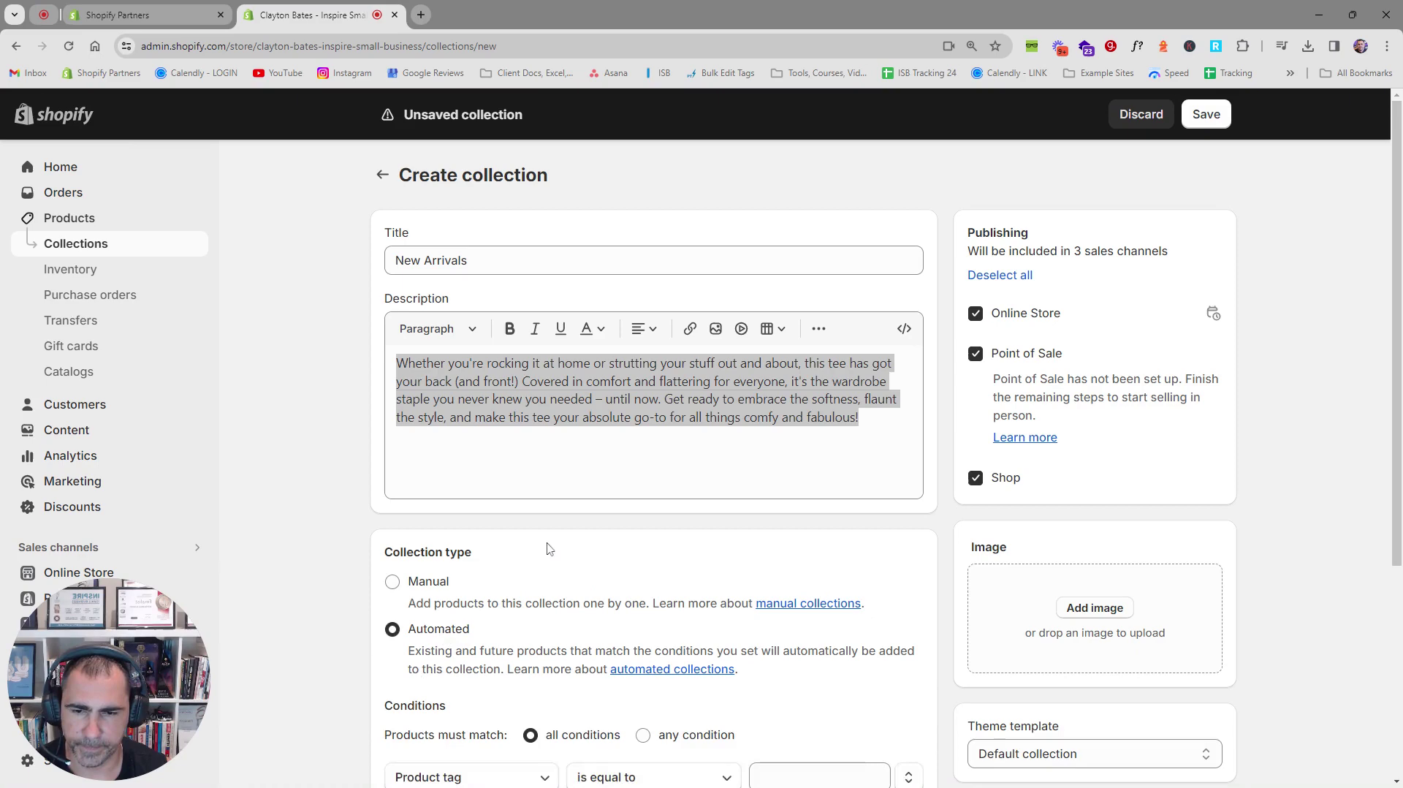
{"action": "scroll", "coordinate": [547, 549], "scroll_direction": "down", "scroll_amount": 4}
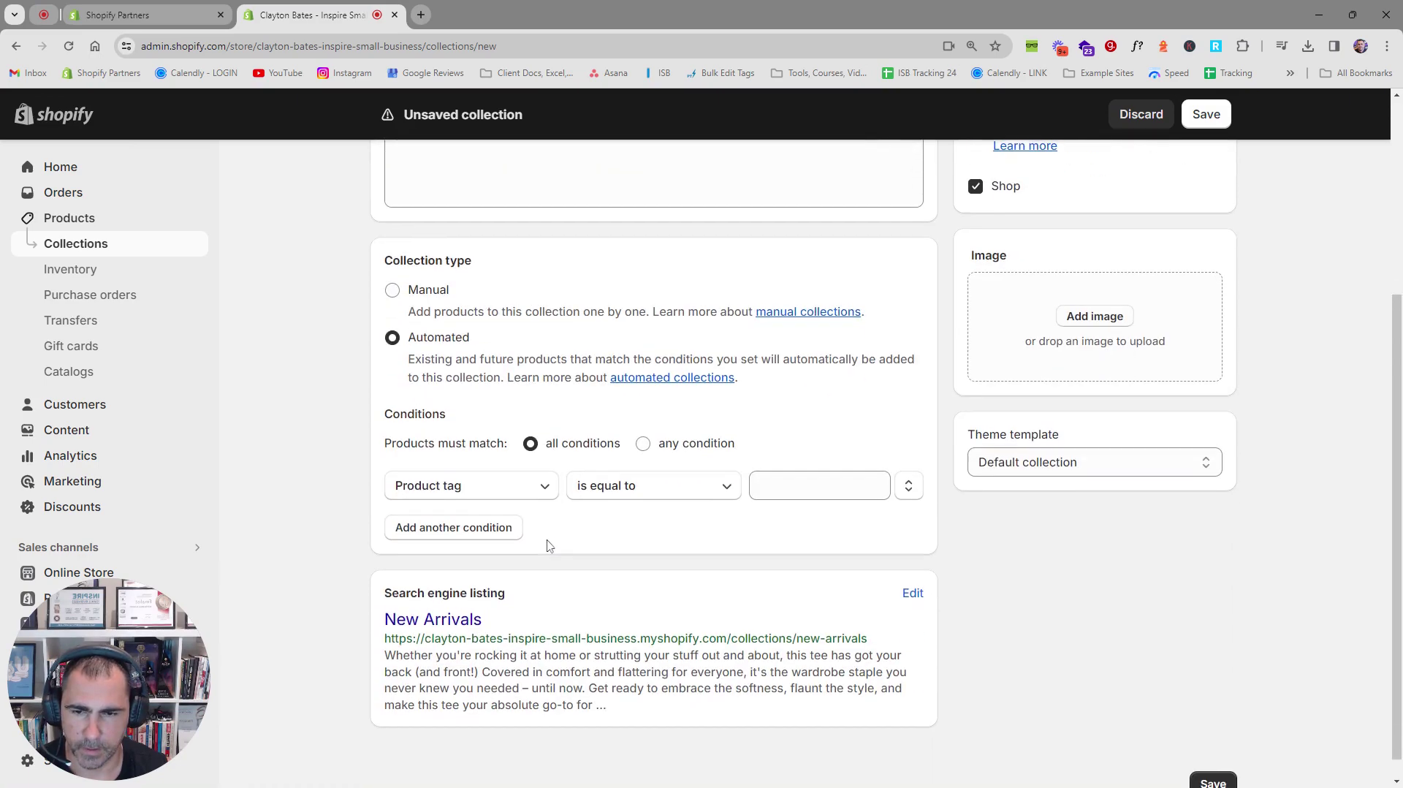
{"action": "left_click", "coordinate": [457, 487]}
{"action": "left_click", "coordinate": [465, 436]}
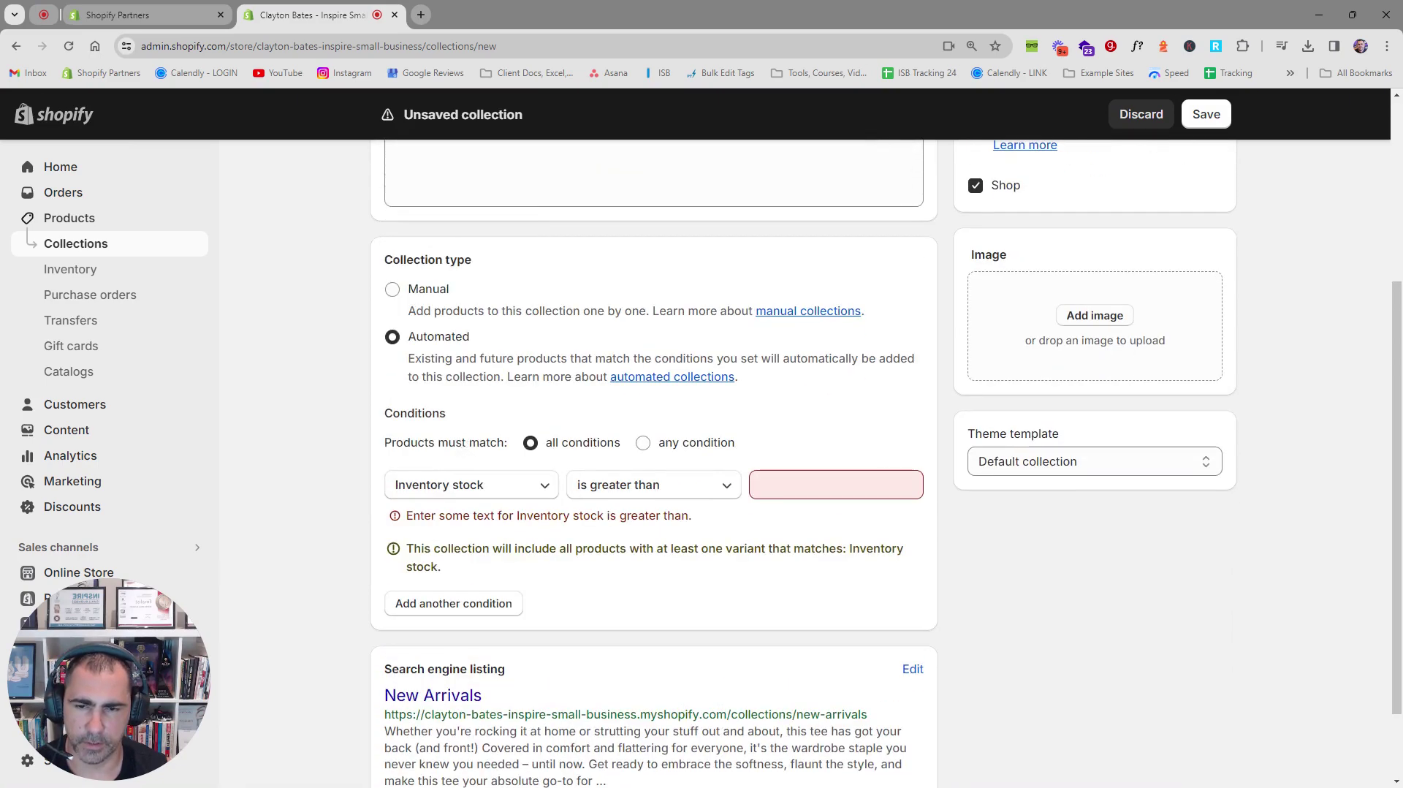
{"action": "left_click", "coordinate": [835, 484]}
{"action": "type", "text": "0"}
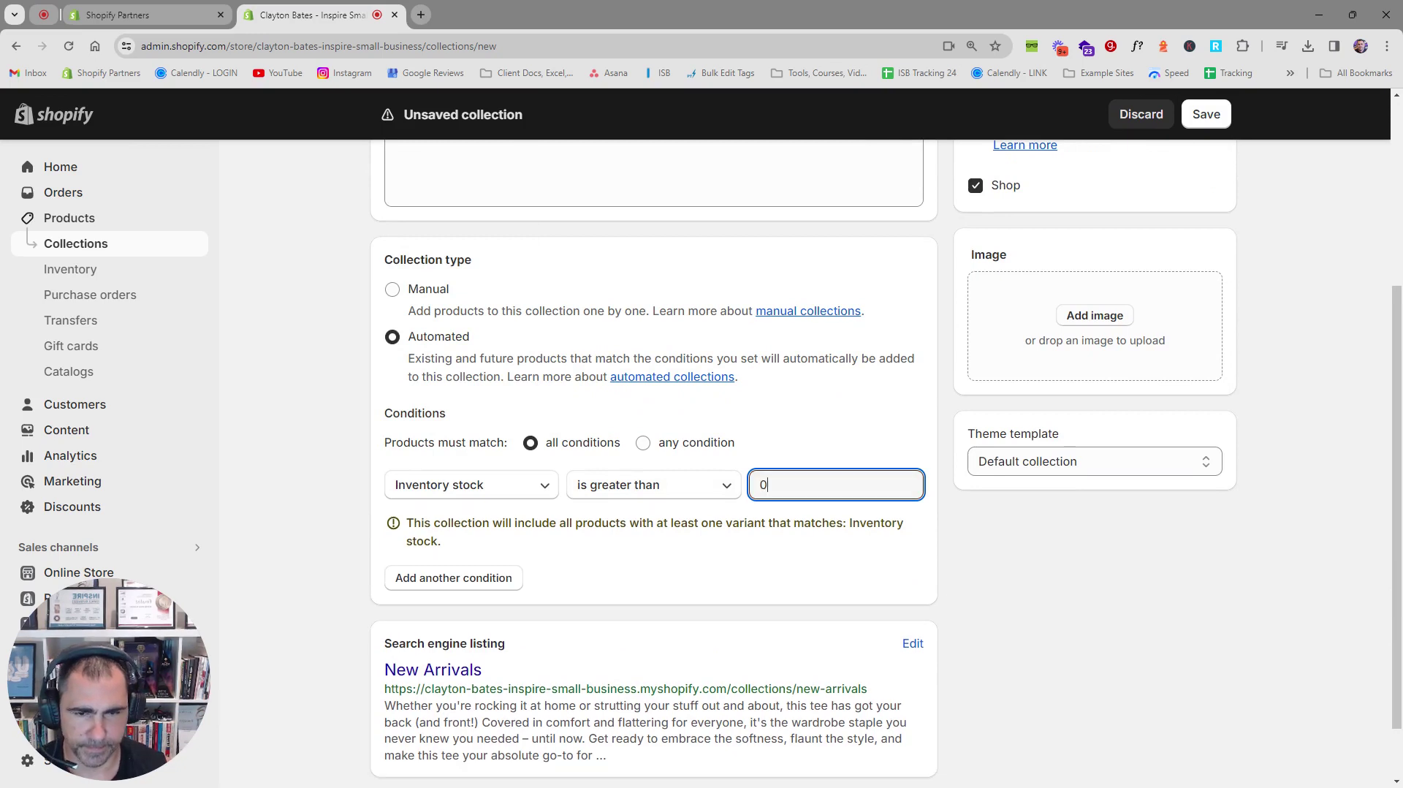
{"action": "left_click", "coordinate": [801, 412]}
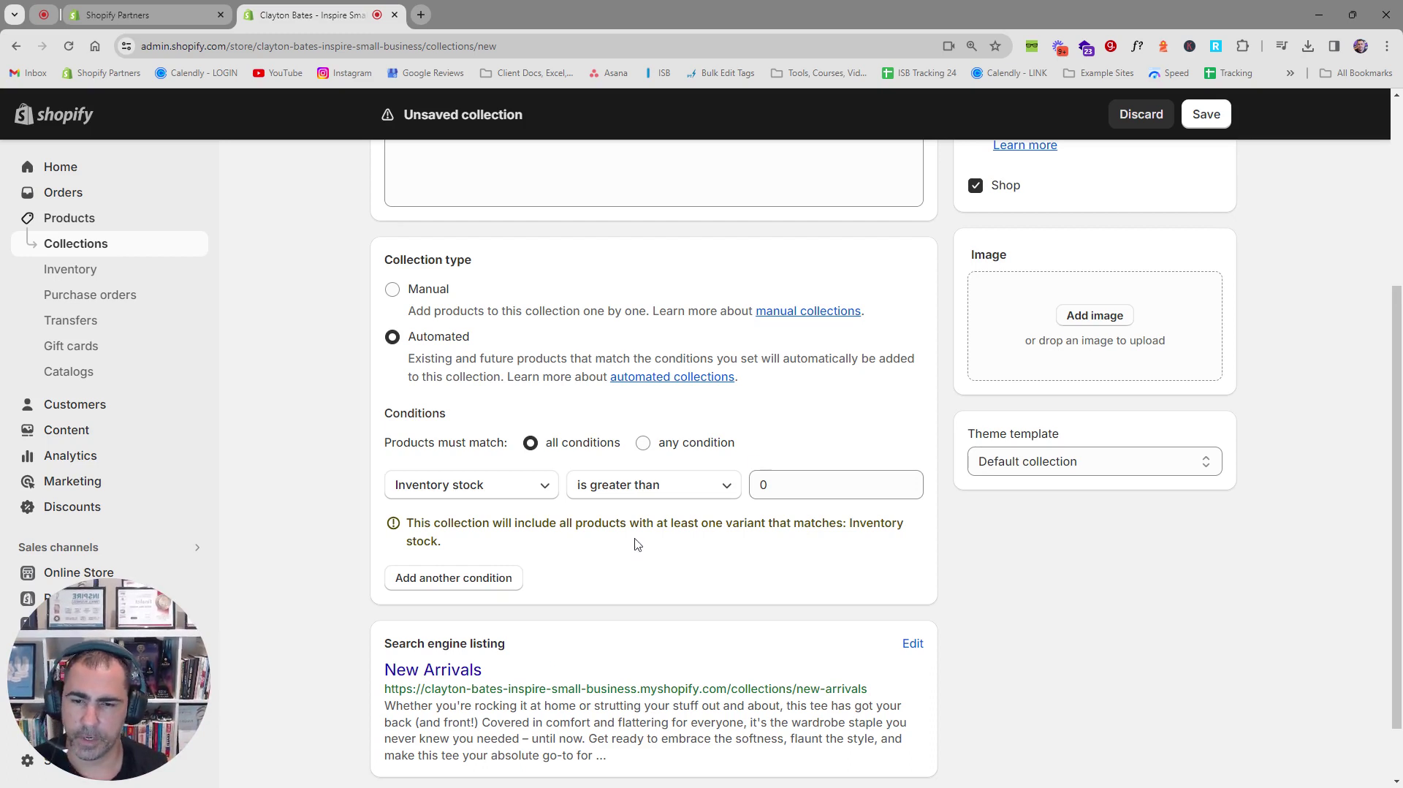
Add a second condition, Inventory stock is equal to 0, and match products on any condition
{"action": "left_click", "coordinate": [476, 579]}
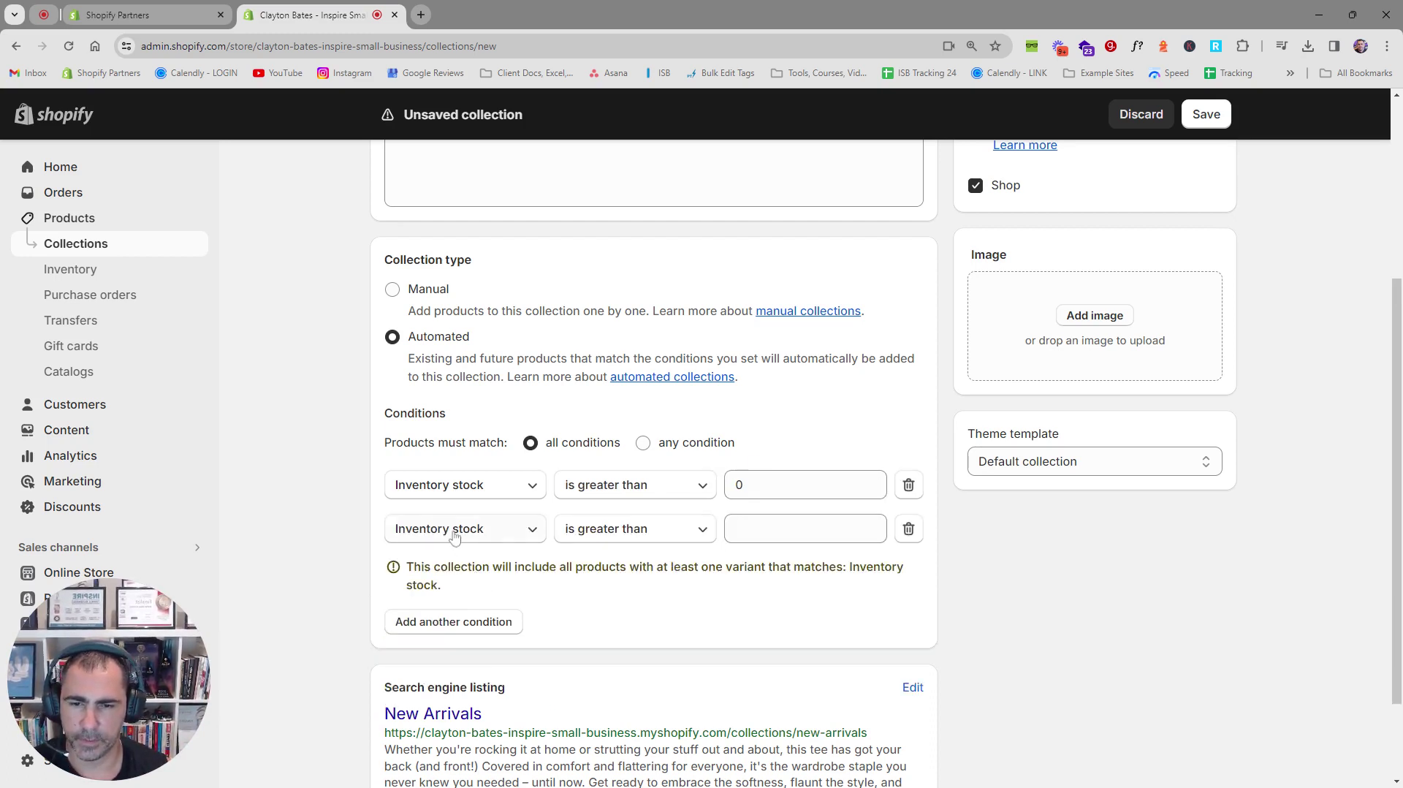
{"action": "left_click", "coordinate": [646, 533]}
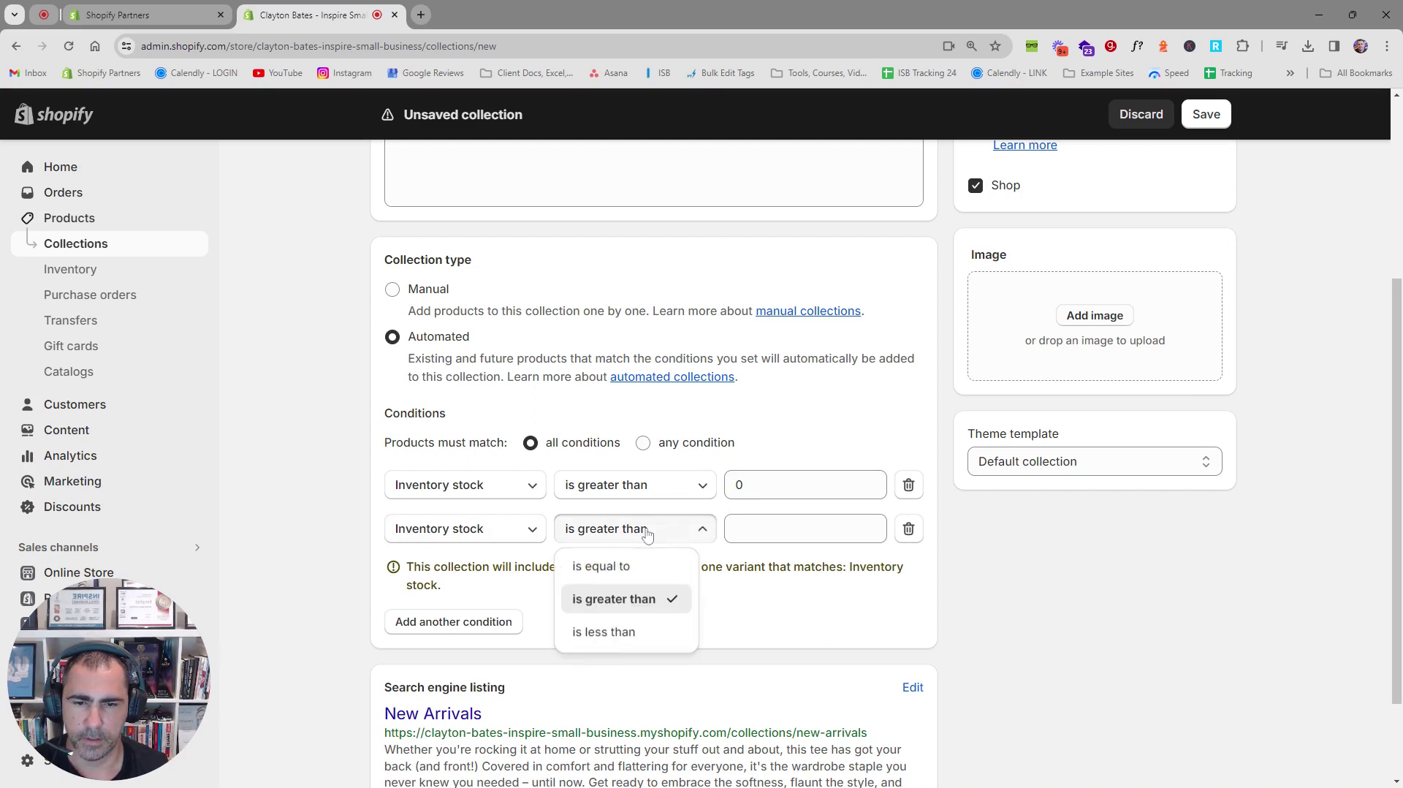
{"action": "left_click", "coordinate": [601, 565]}
{"action": "left_click", "coordinate": [748, 530]}
{"action": "type", "text": "0"}
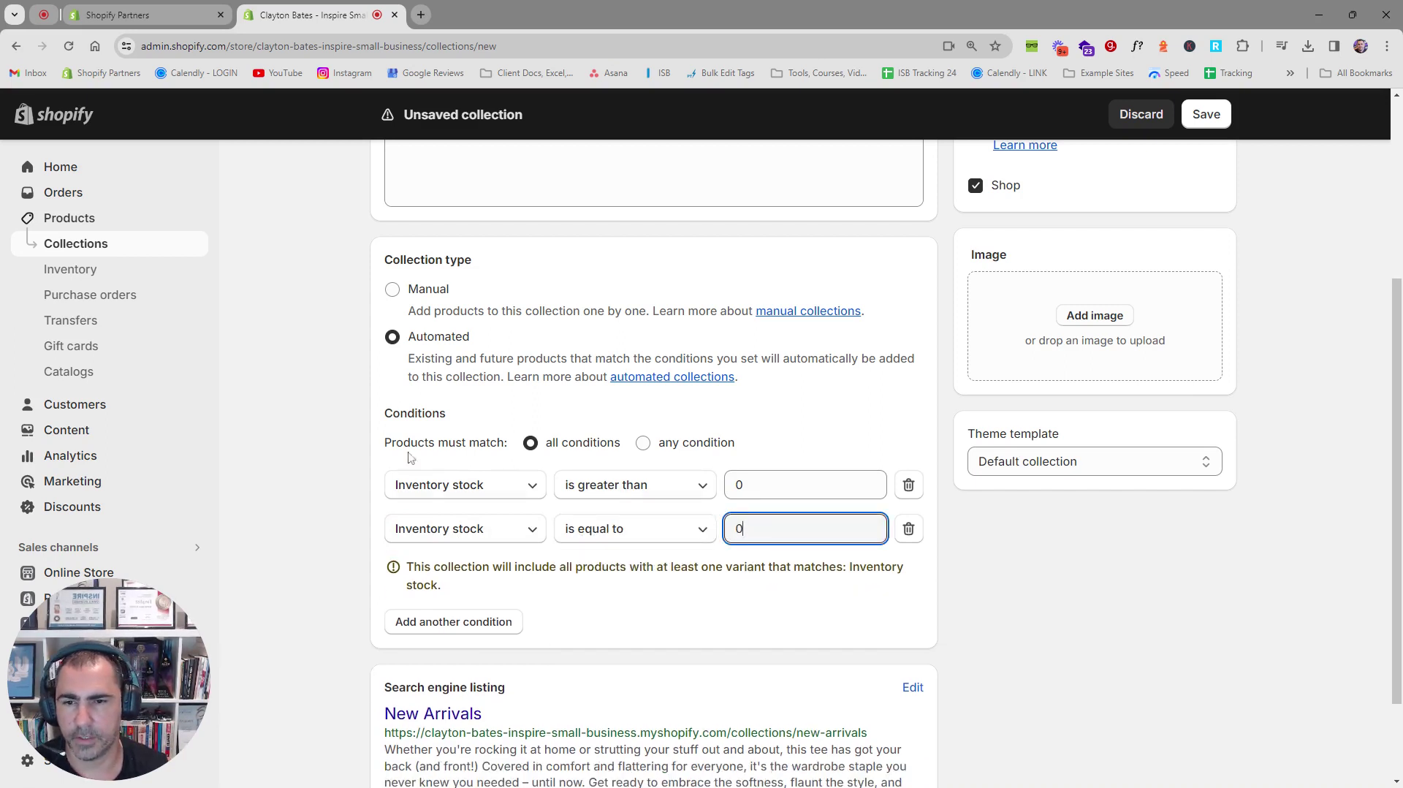
{"action": "left_click_drag", "start_coordinate": [384, 442], "coordinate": [504, 443]}
{"action": "left_click", "coordinate": [703, 449]}
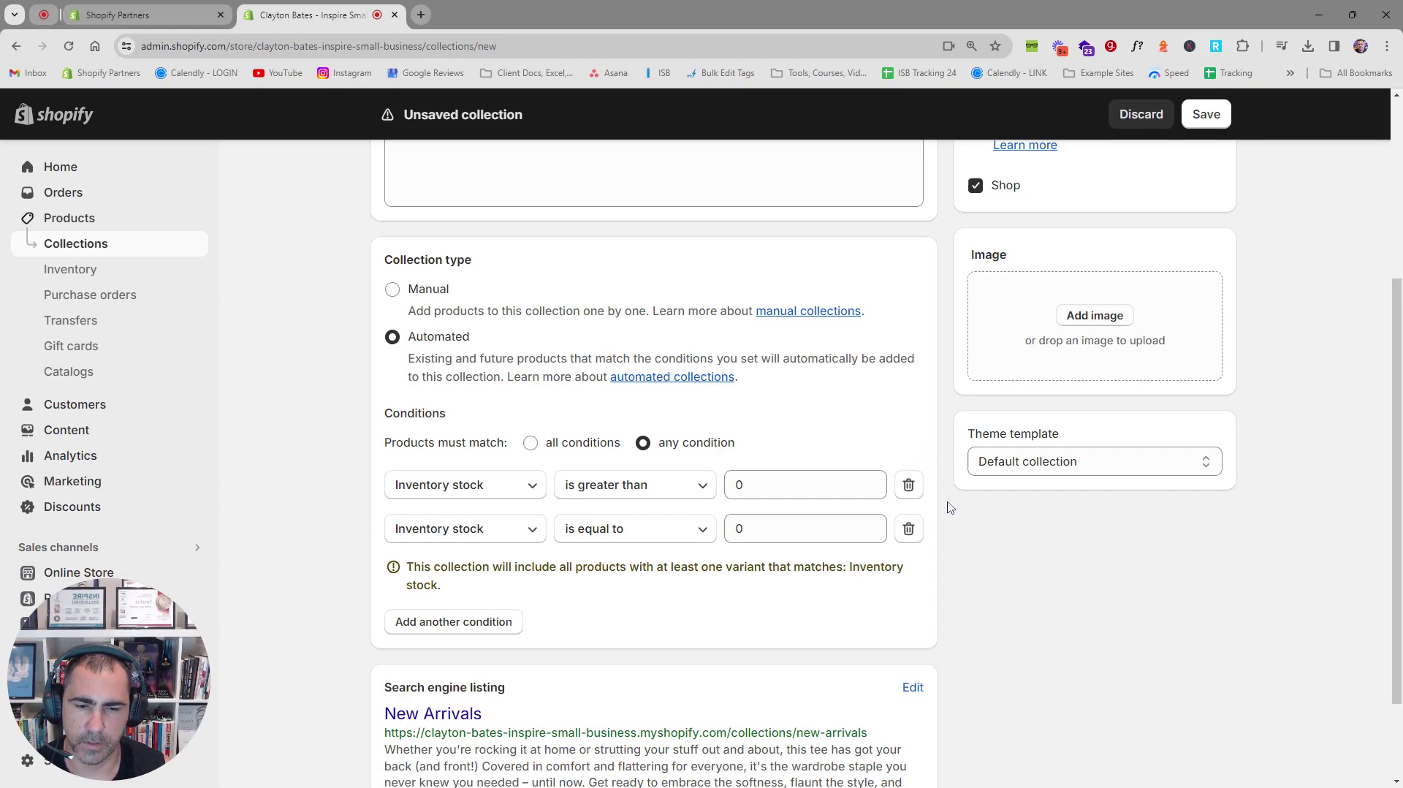
Expand the search engine listing and review the SEO title, description and handle
{"action": "scroll", "coordinate": [951, 511], "scroll_direction": "down", "scroll_amount": 3}
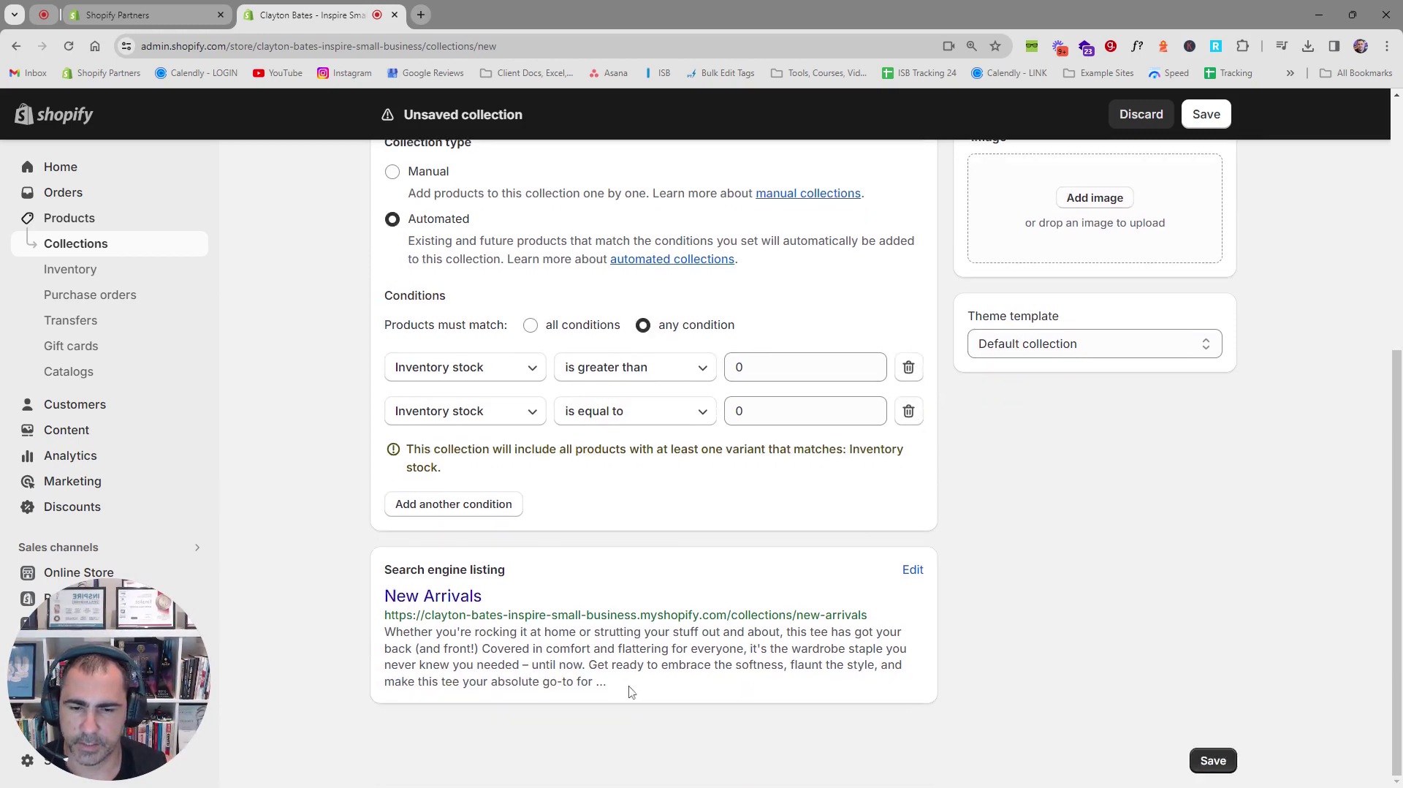
{"action": "left_click_drag", "start_coordinate": [631, 691], "coordinate": [368, 570]}
{"action": "left_click", "coordinate": [599, 552]}
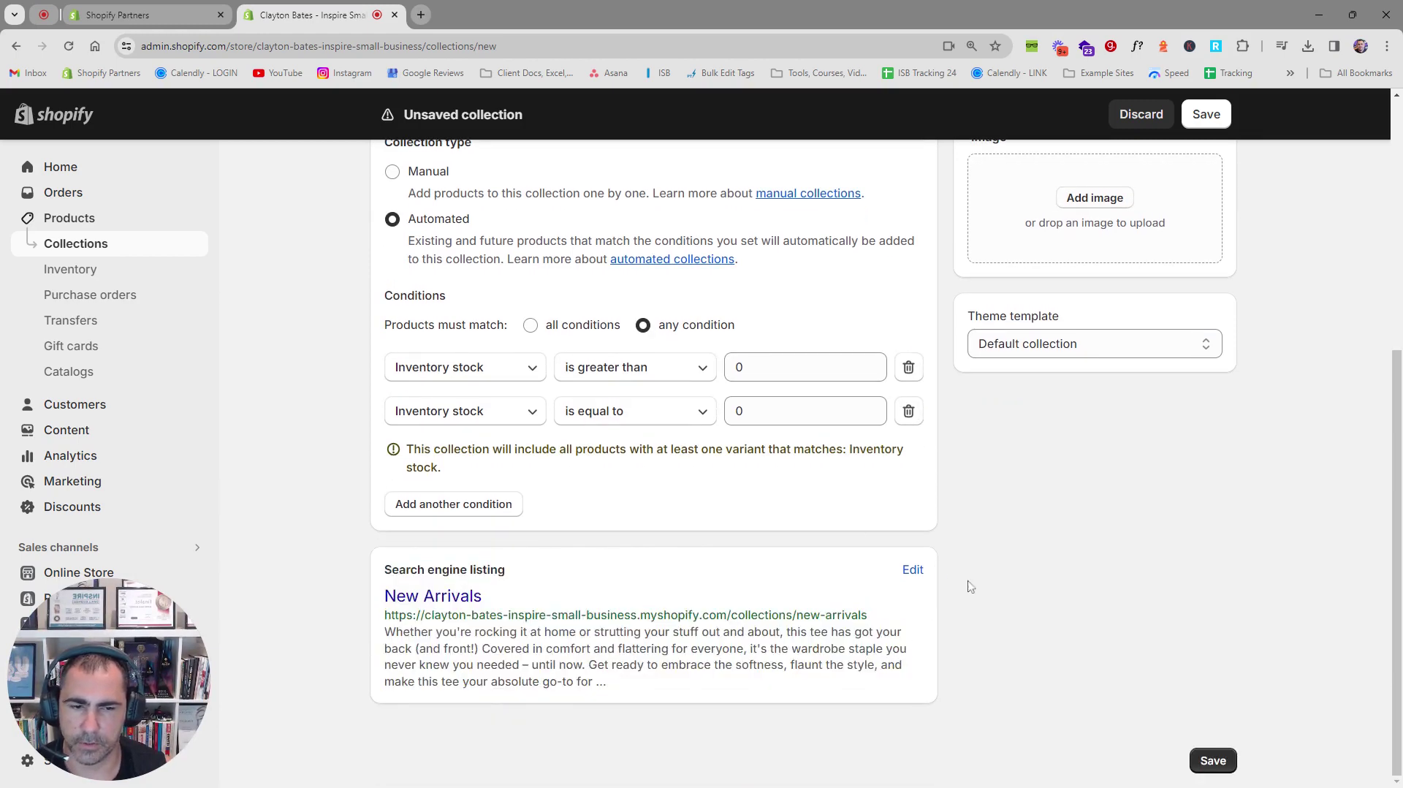
{"action": "left_click", "coordinate": [913, 569]}
{"action": "scroll", "coordinate": [921, 573], "scroll_direction": "down", "scroll_amount": 5}
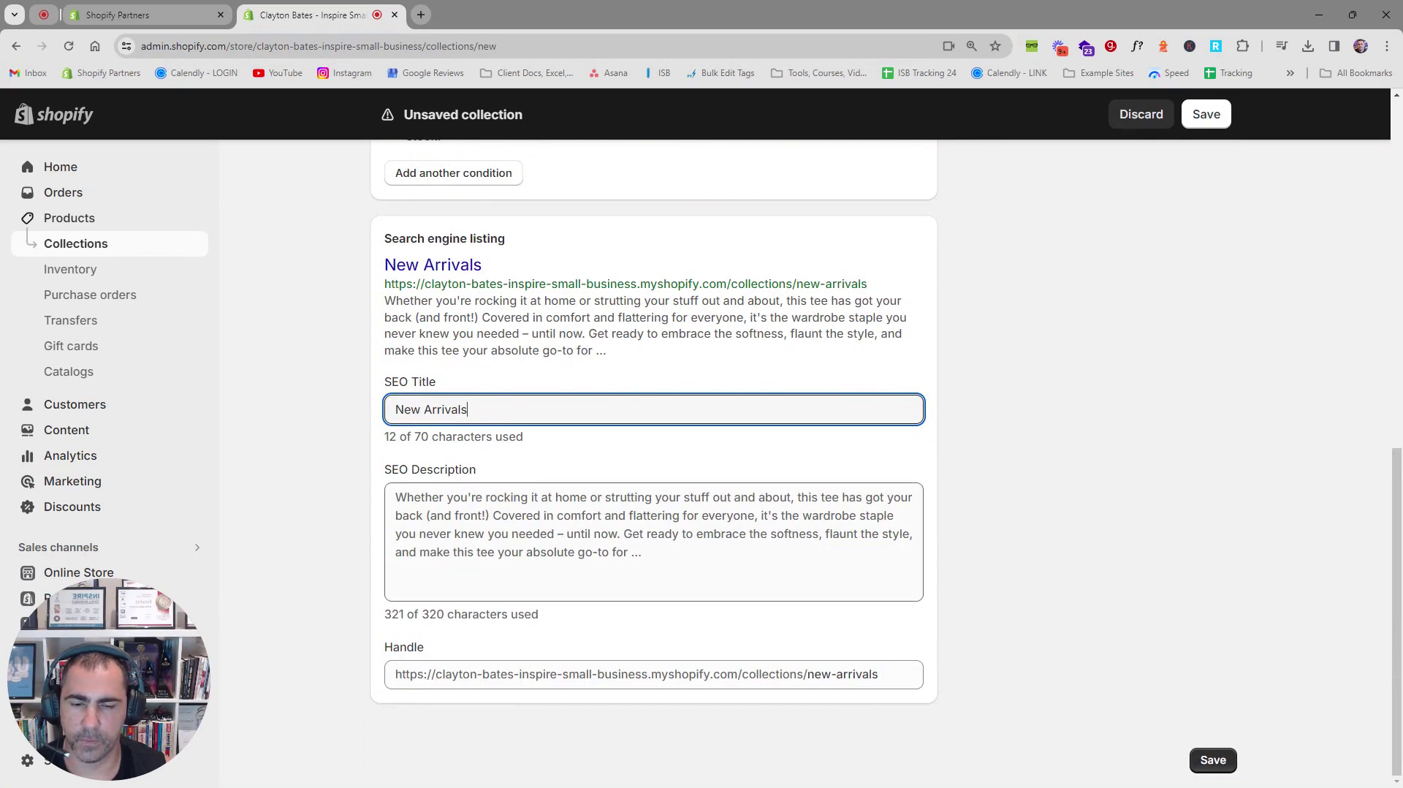
{"action": "left_click", "coordinate": [688, 552]}
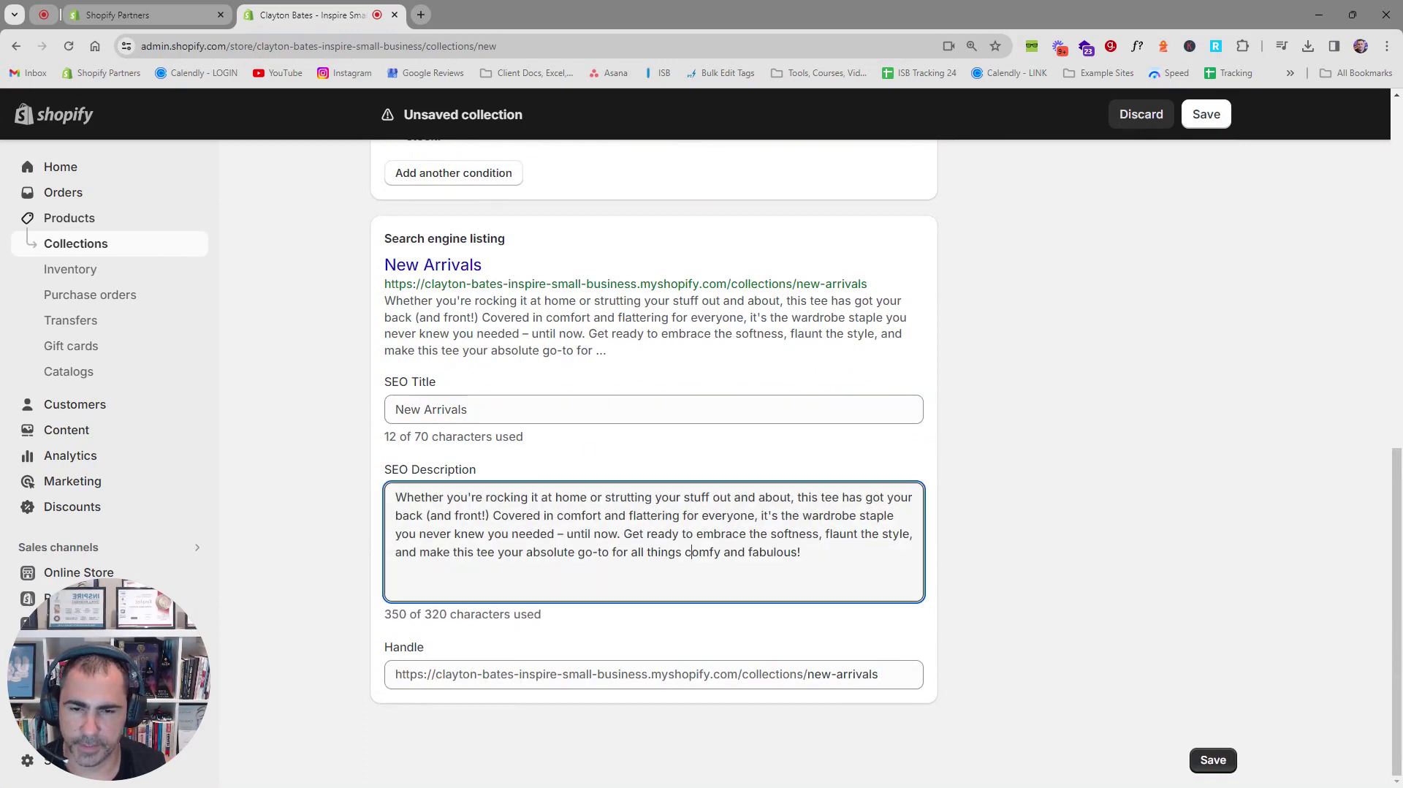
{"action": "left_click", "coordinate": [992, 515]}
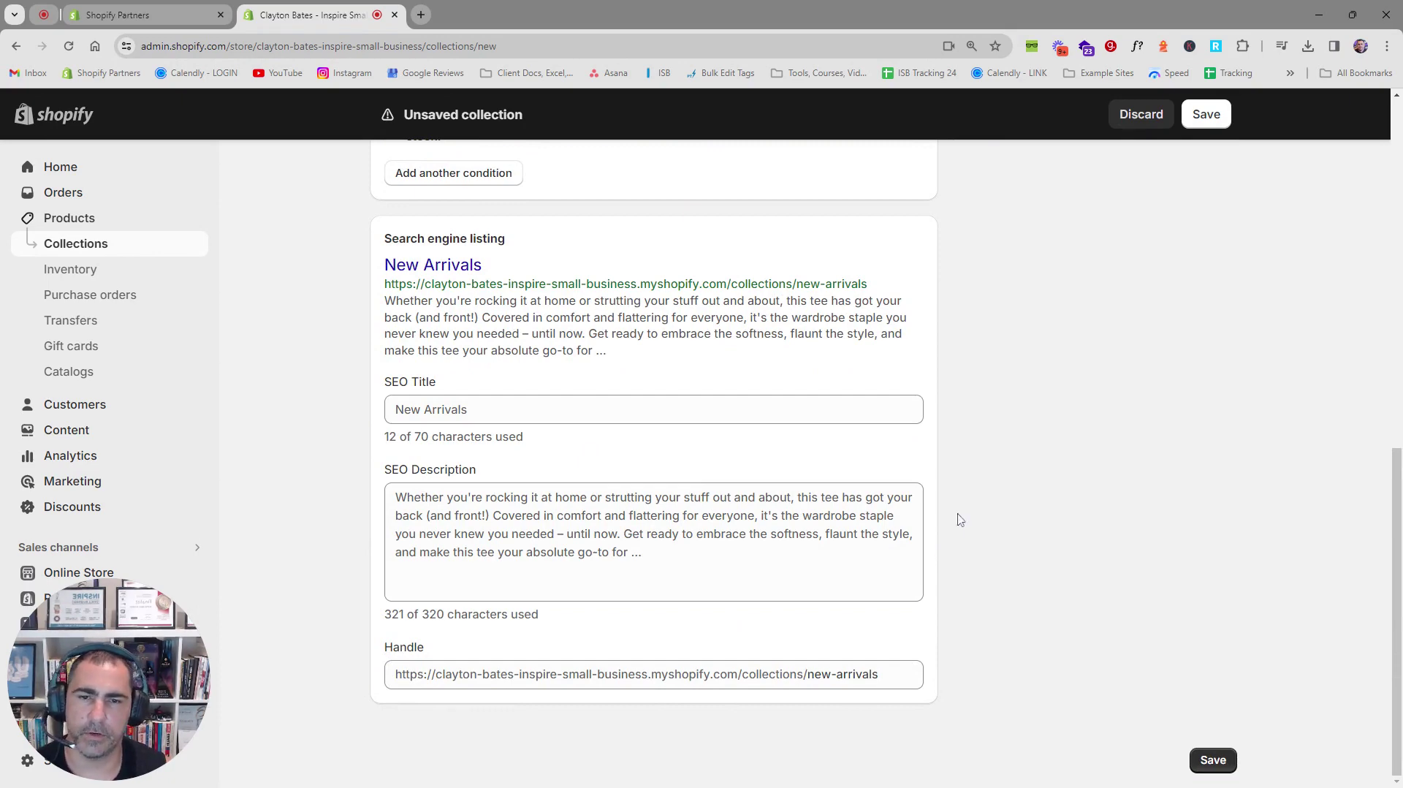
{"action": "scroll", "coordinate": [1002, 492], "scroll_direction": "up", "scroll_amount": 5}
{"action": "scroll", "coordinate": [1001, 492], "scroll_direction": "down", "scroll_amount": 3}
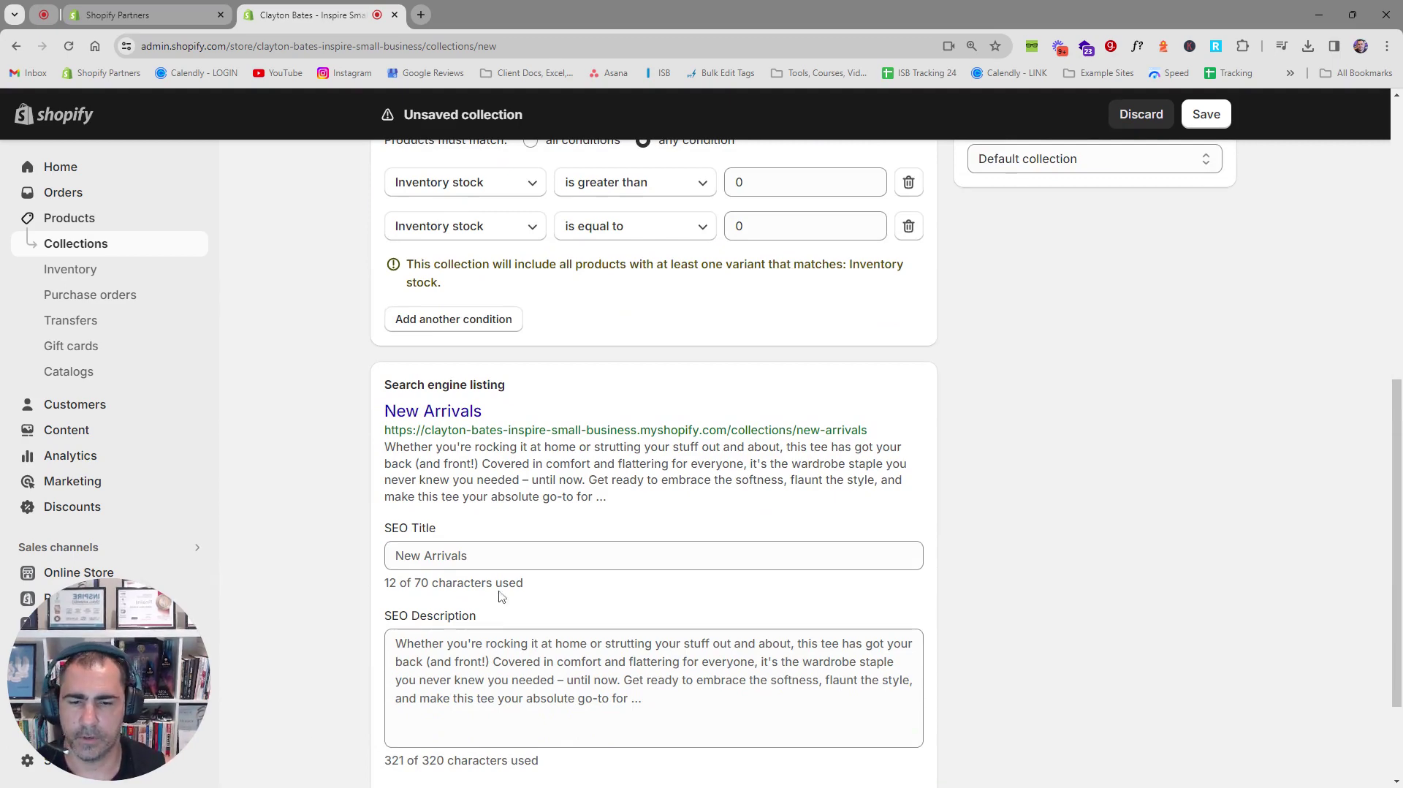
{"action": "scroll", "coordinate": [1053, 454], "scroll_direction": "up", "scroll_amount": 8}
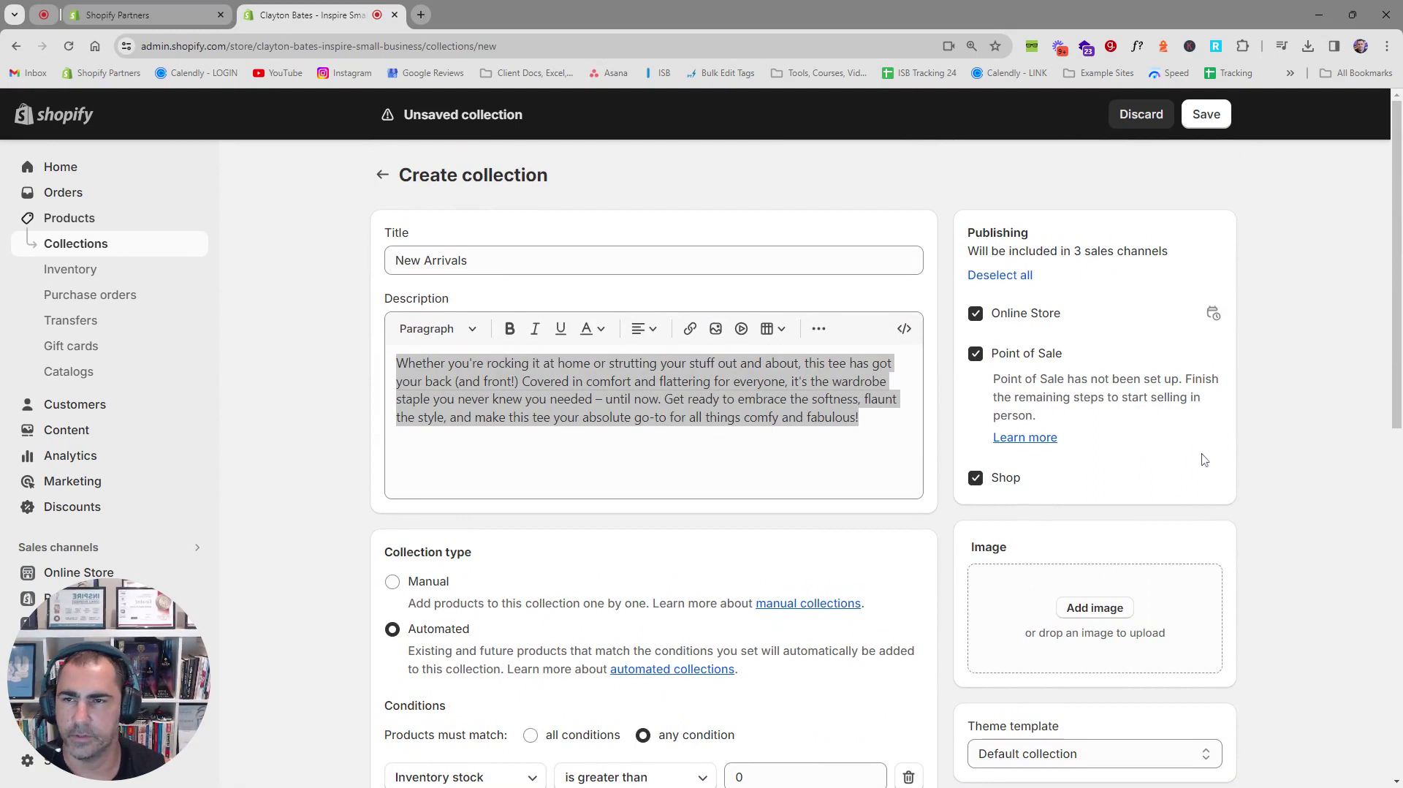
Save the New Arrivals collection and scroll down to its product list
{"action": "key", "text": "ctrl+a"}
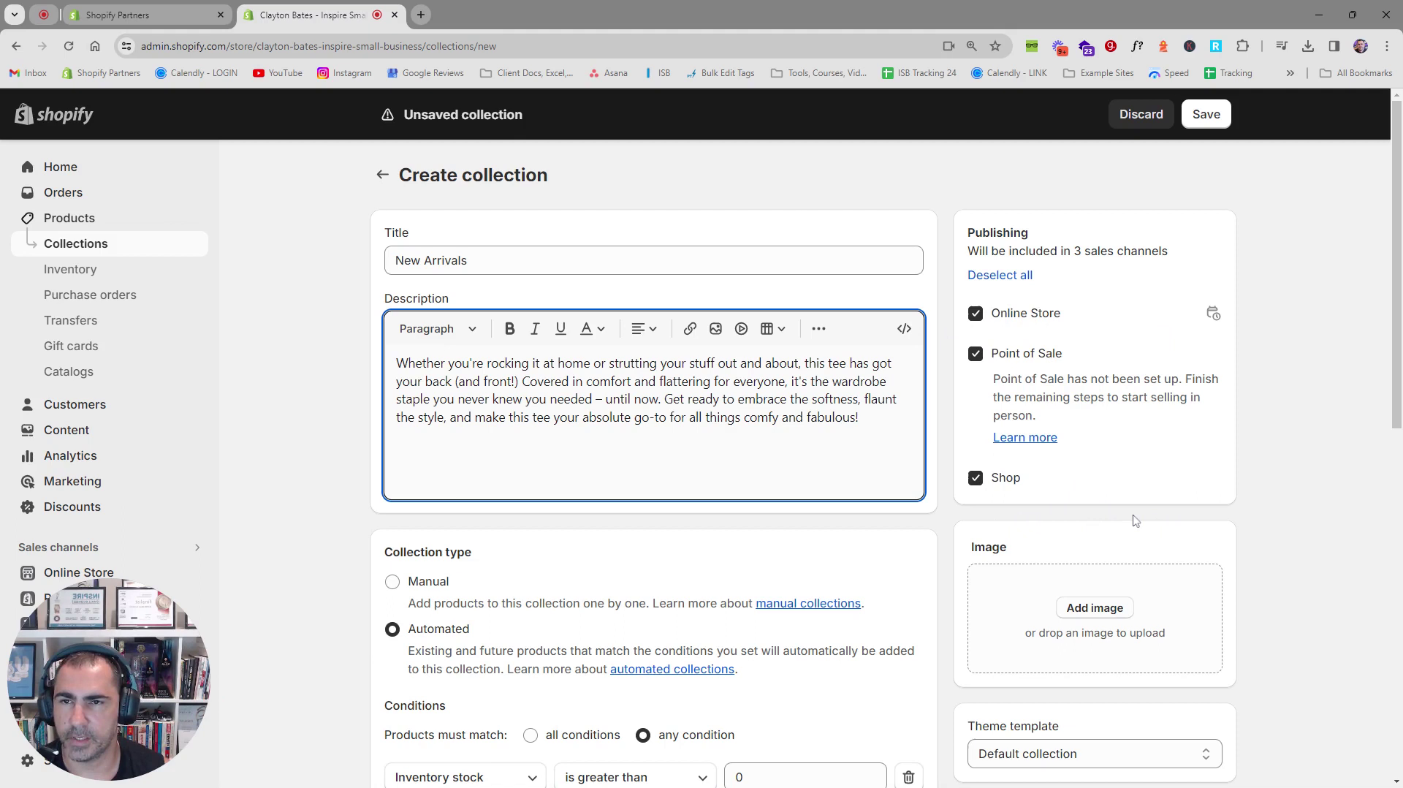
{"action": "scroll", "coordinate": [1287, 479], "scroll_direction": "down", "scroll_amount": 2}
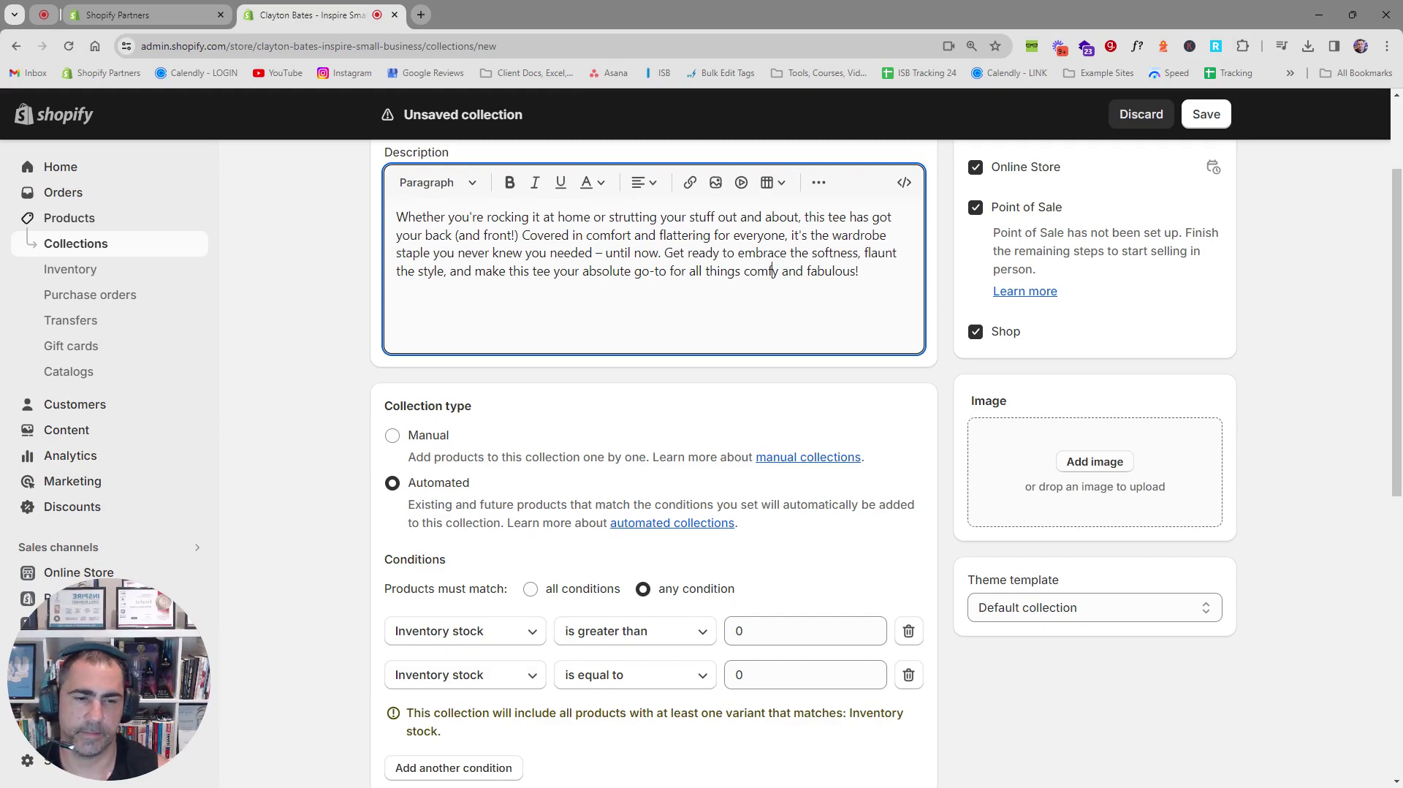
{"action": "left_click", "coordinate": [1206, 114]}
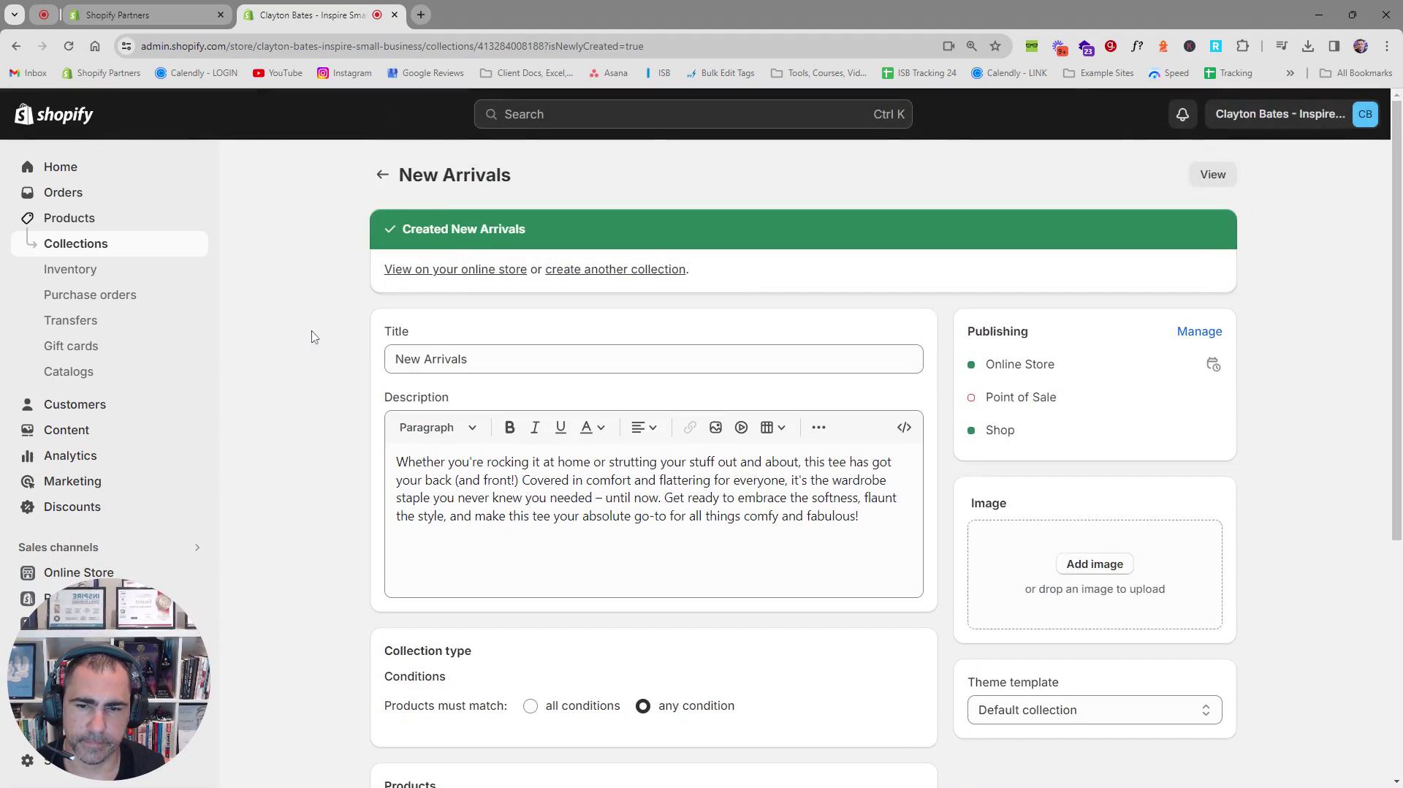
{"action": "scroll", "coordinate": [340, 332], "scroll_direction": "down", "scroll_amount": 8}
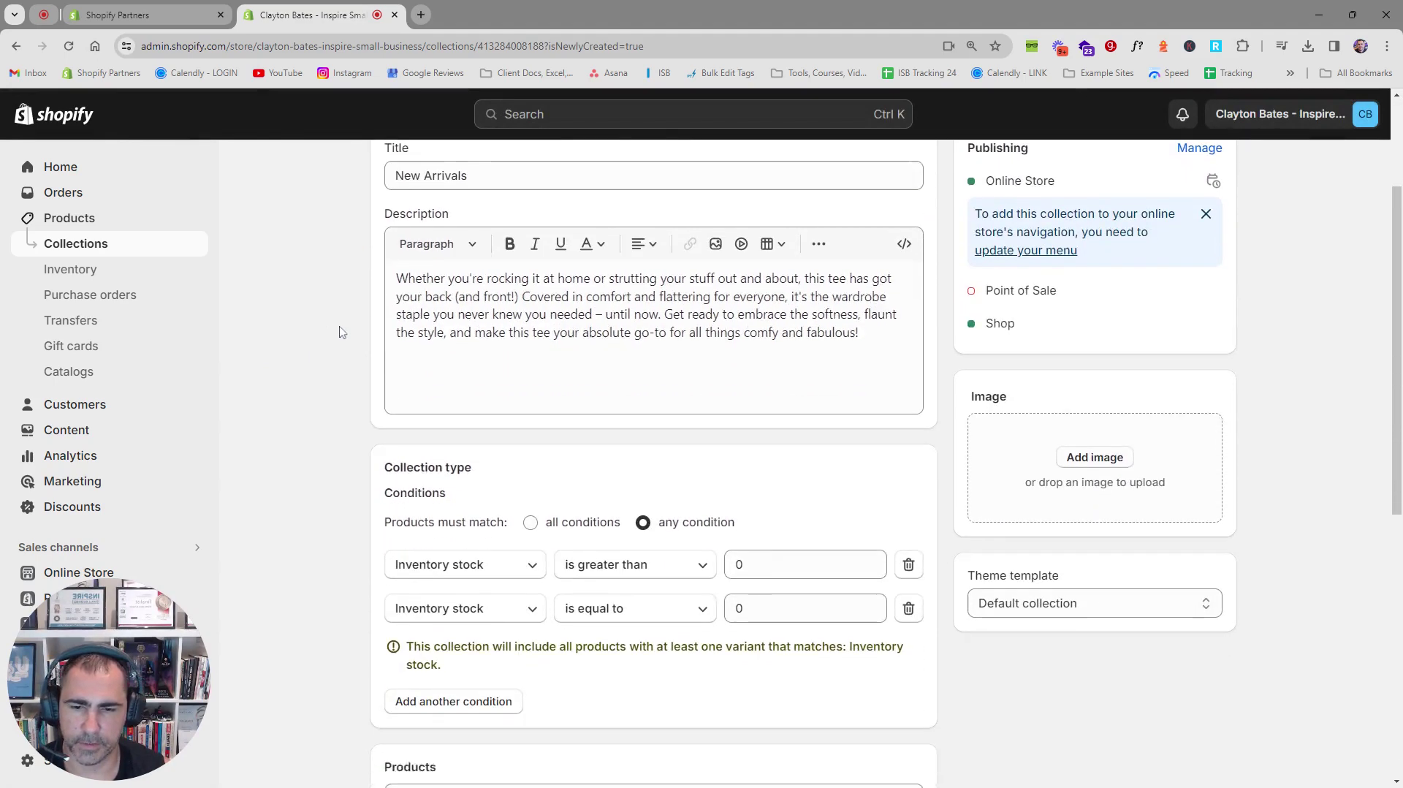
Sort the collection's products by Newest, briefly trying Manual ordering before reverting
{"action": "scroll", "coordinate": [340, 331], "scroll_direction": "down", "scroll_amount": 1}
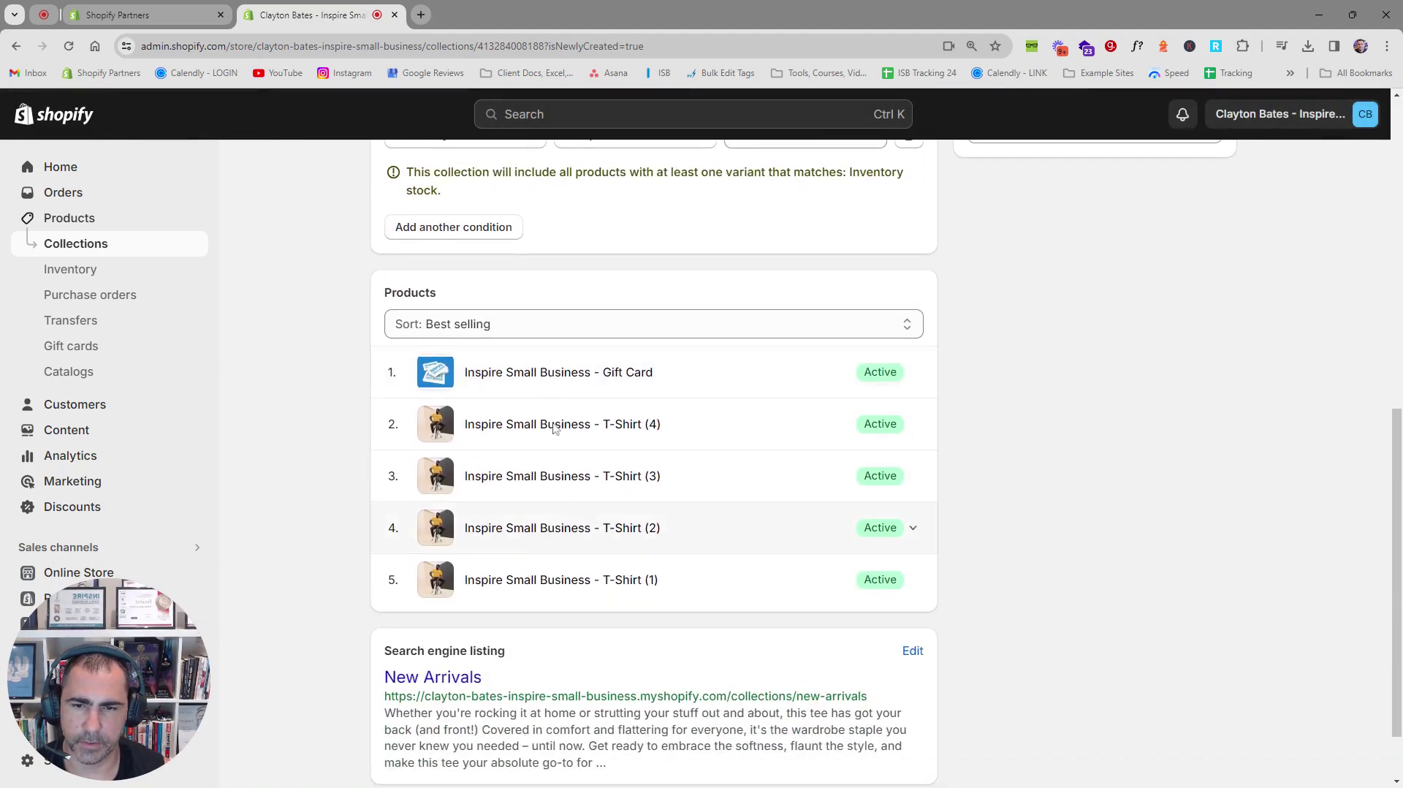
{"action": "left_click", "coordinate": [451, 329]}
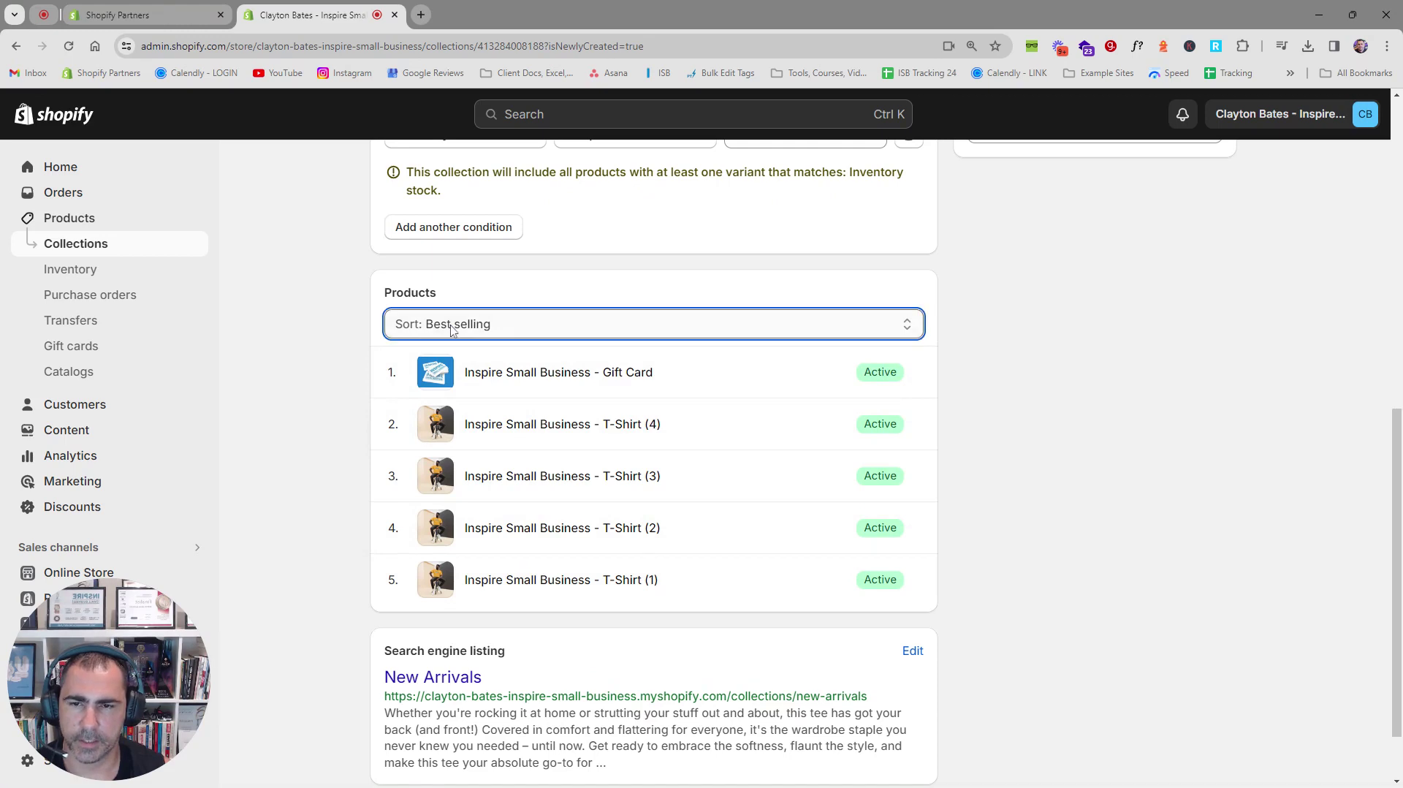
{"action": "left_click", "coordinate": [451, 343]}
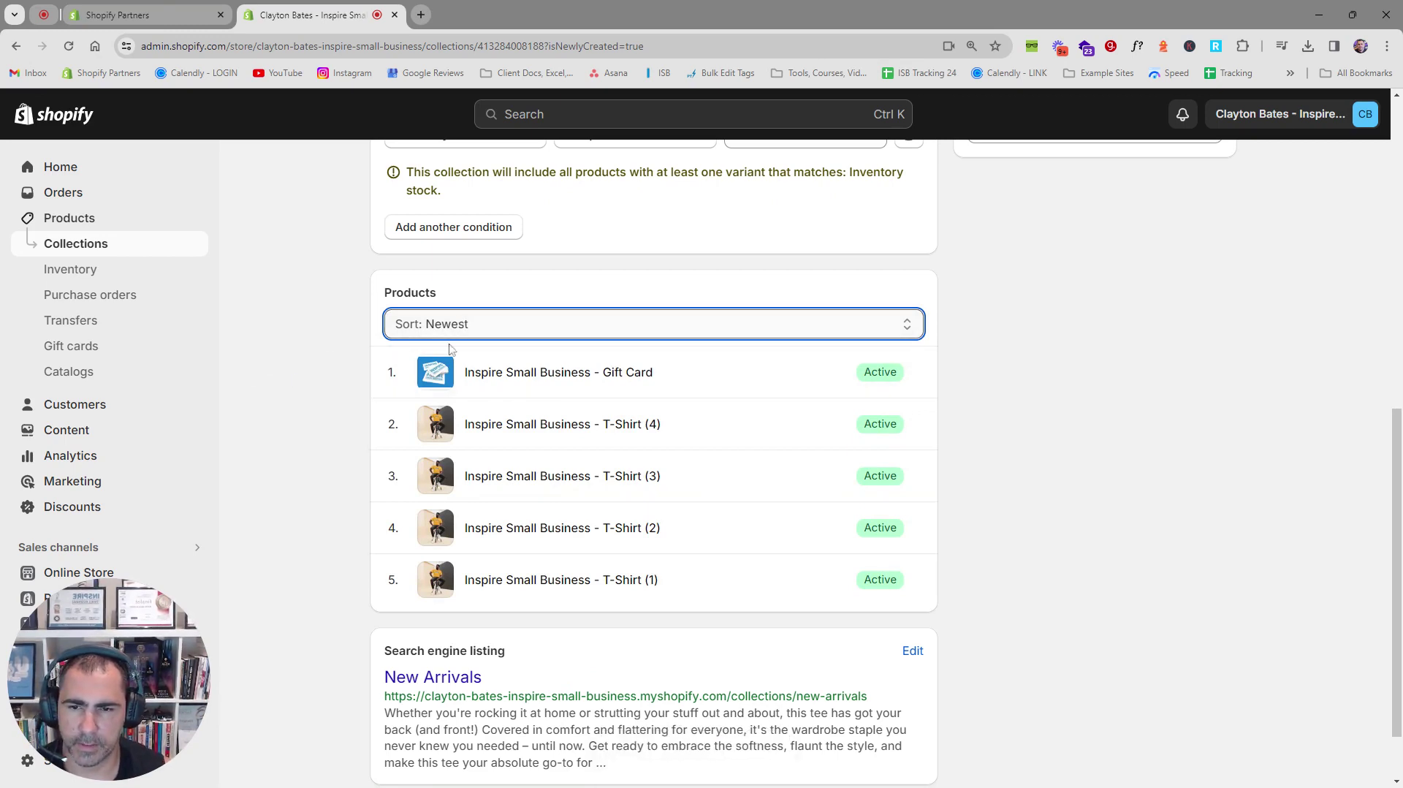
{"action": "key", "text": "Down"}
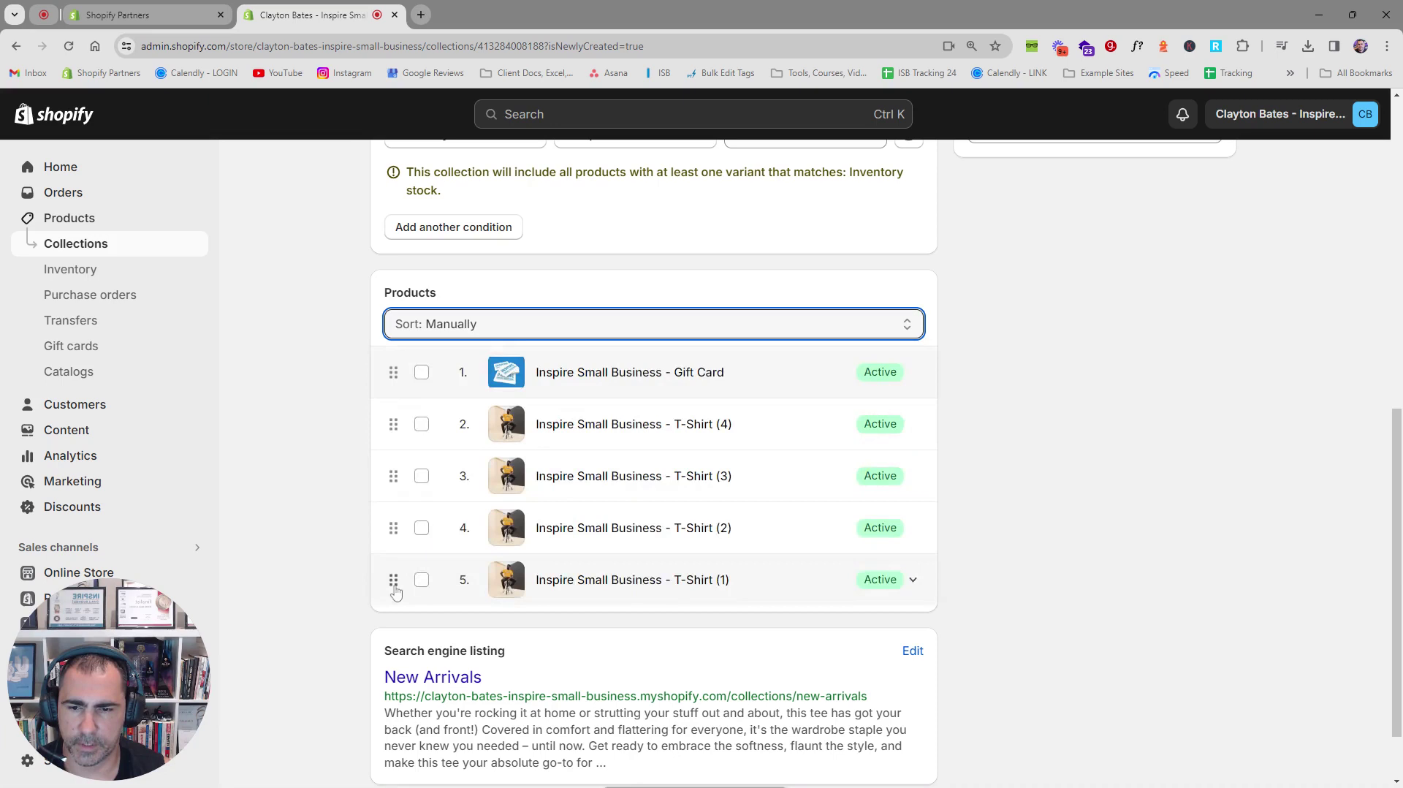
{"action": "left_click_drag", "start_coordinate": [392, 581], "coordinate": [395, 564]}
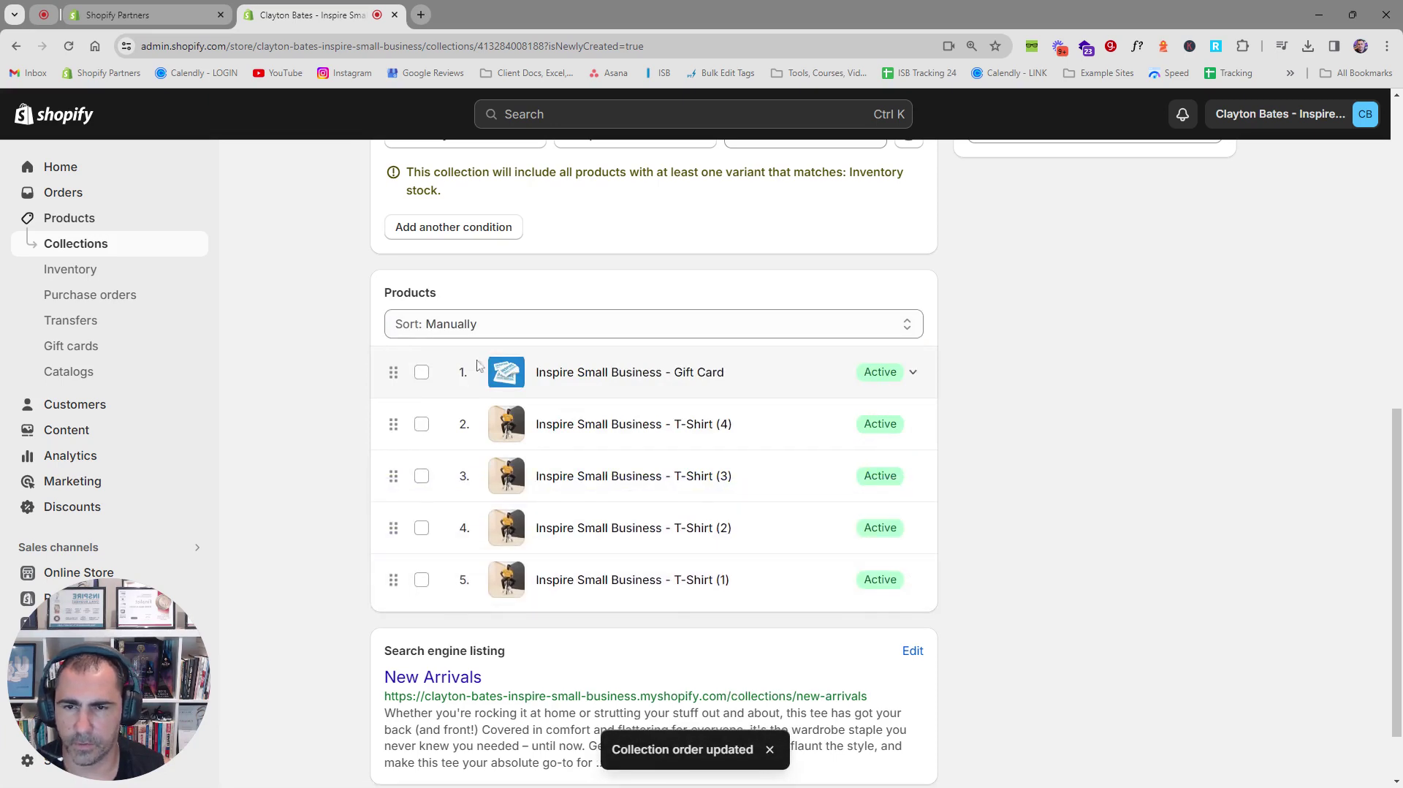
{"action": "left_click", "coordinate": [478, 330]}
{"action": "key", "text": "Up"}
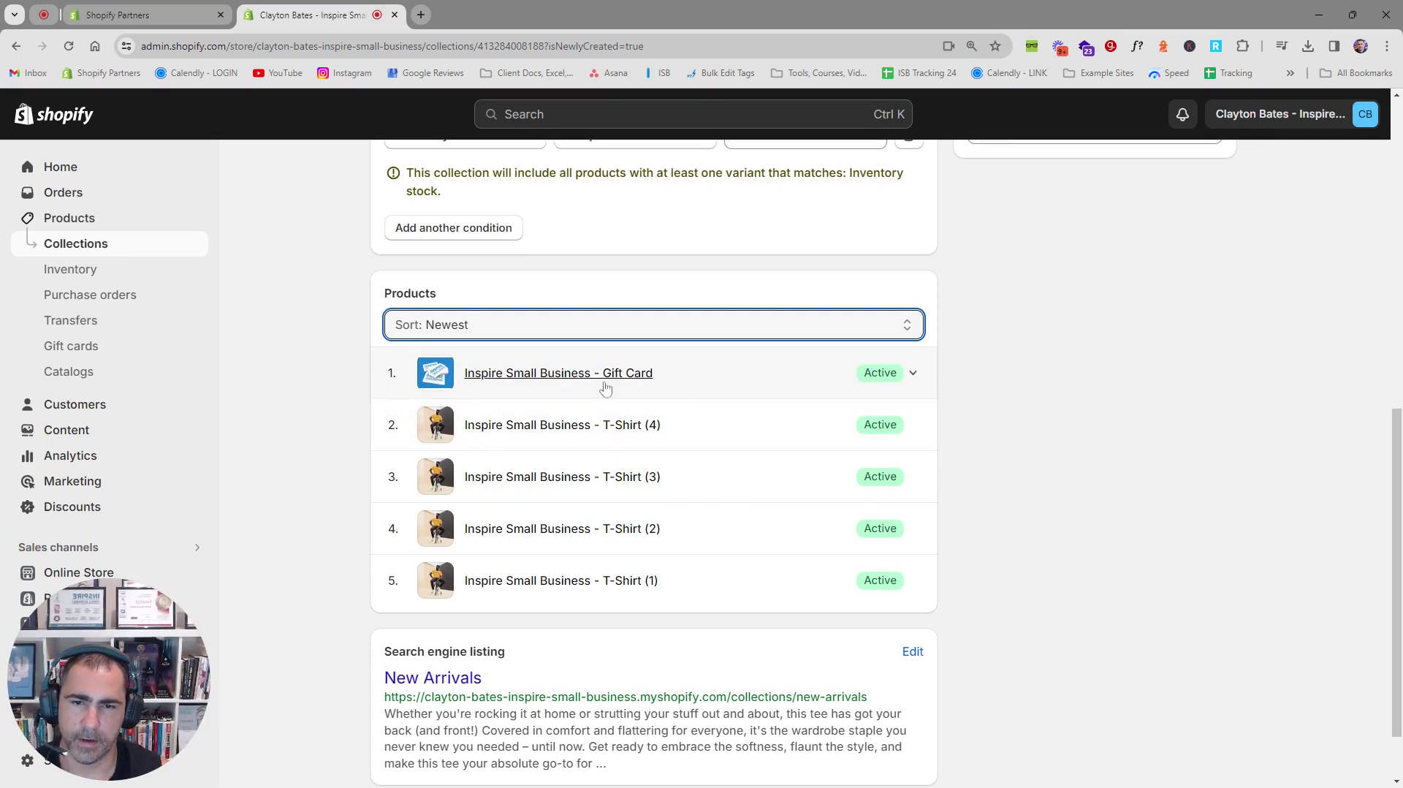
{"action": "scroll", "coordinate": [605, 388], "scroll_direction": "up", "scroll_amount": 1}
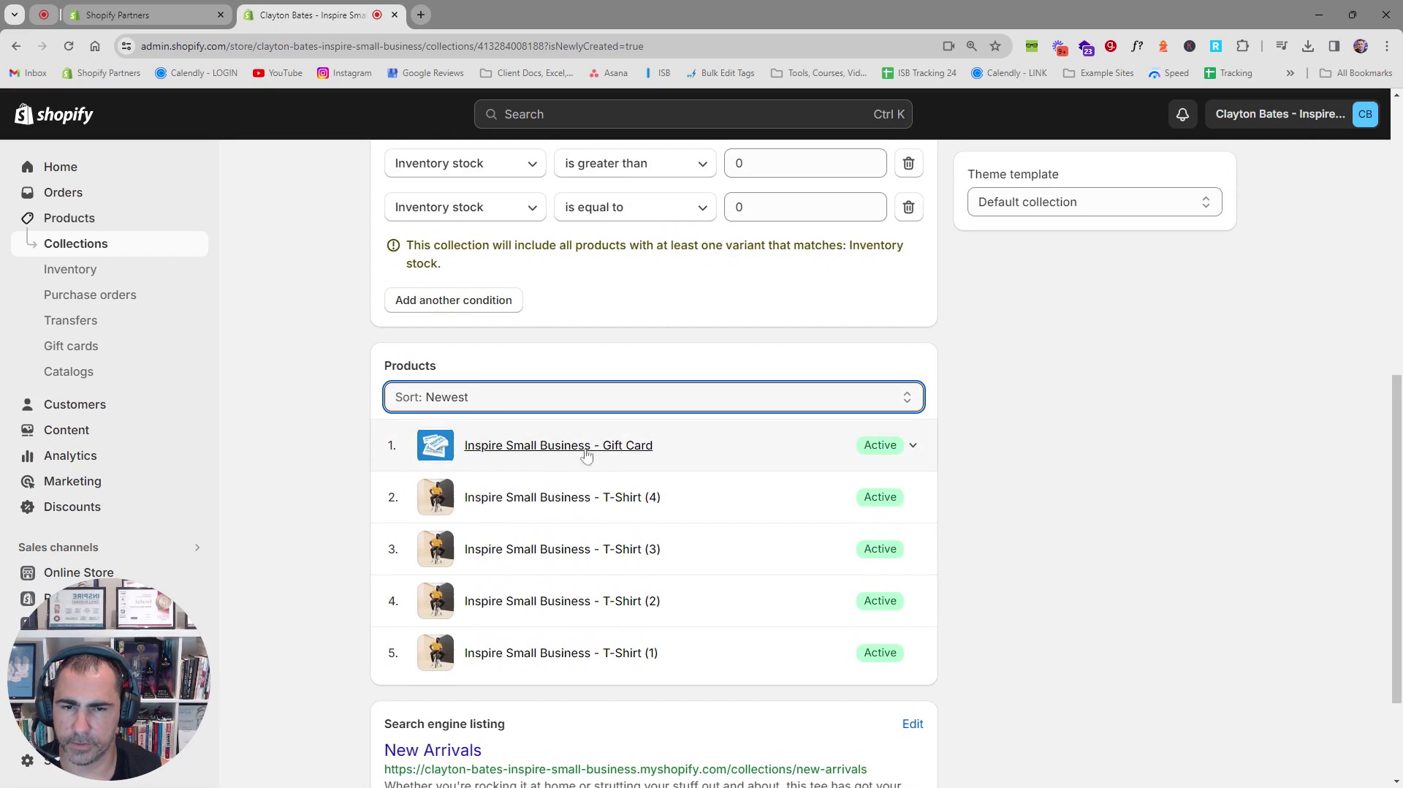
{"action": "scroll", "coordinate": [921, 514], "scroll_direction": "up", "scroll_amount": 1}
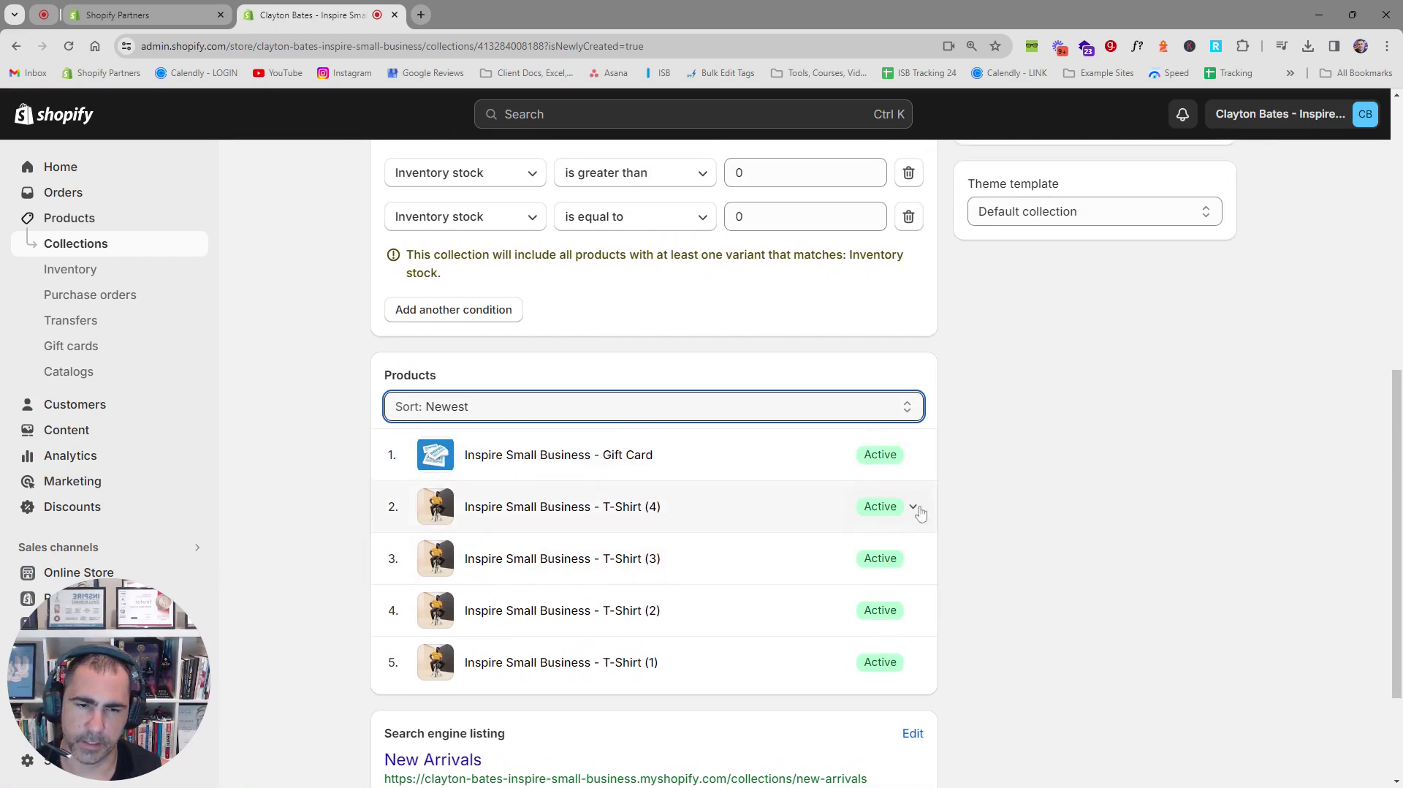
{"action": "scroll", "coordinate": [1052, 511], "scroll_direction": "up", "scroll_amount": 4}
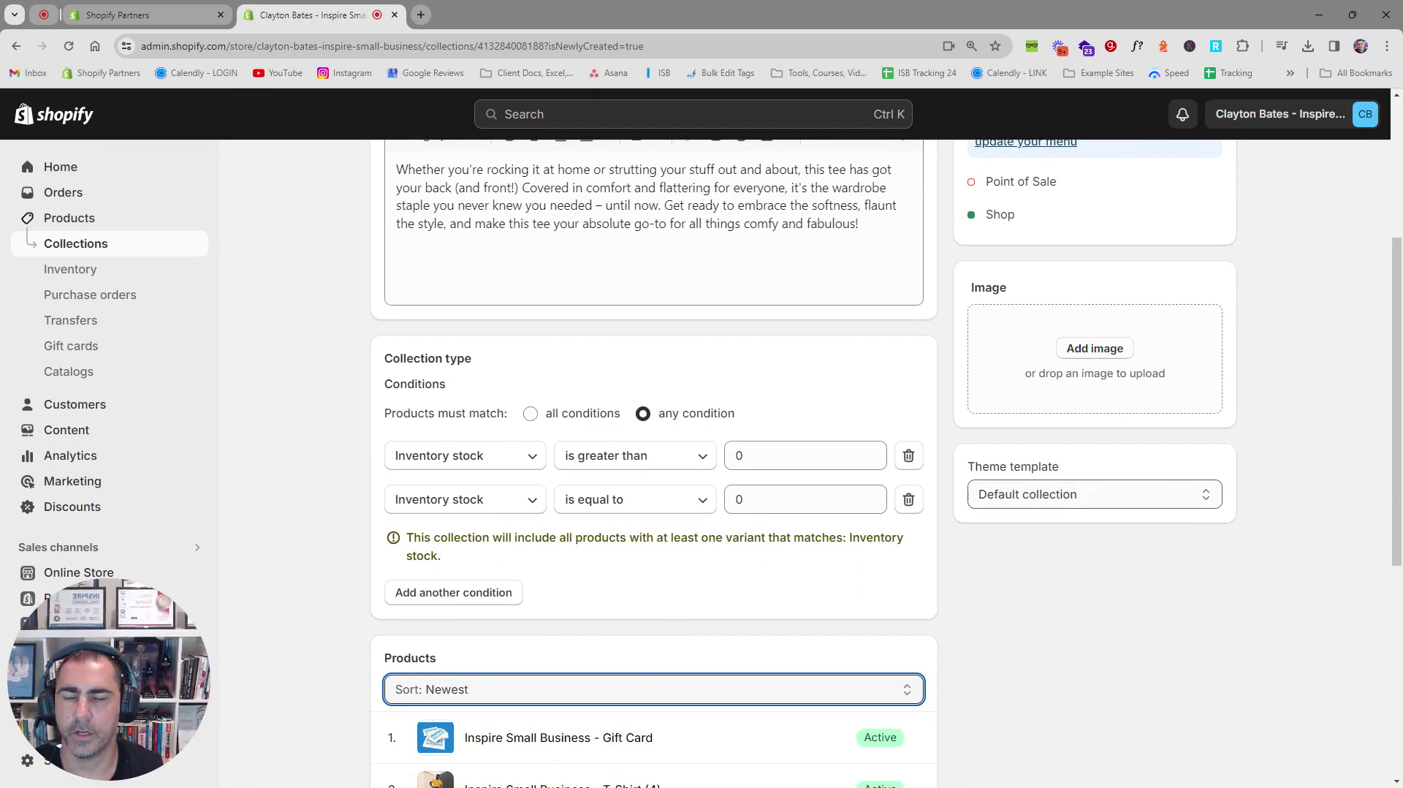
{"action": "scroll", "coordinate": [905, 588], "scroll_direction": "down", "scroll_amount": 2}
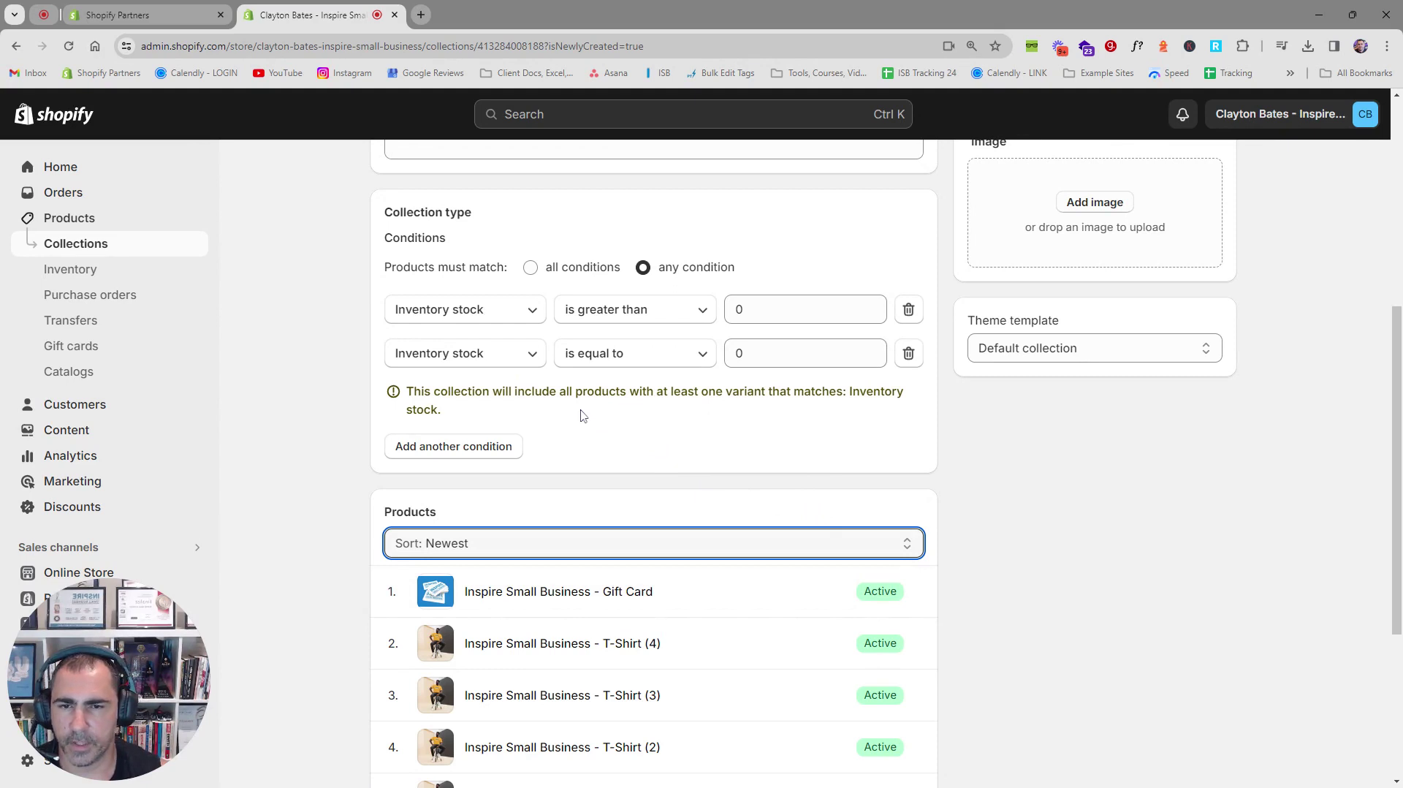
Add a condition: Product title does not contain 'gift card'
{"action": "left_click", "coordinate": [458, 445]}
{"action": "left_click", "coordinate": [466, 398]}
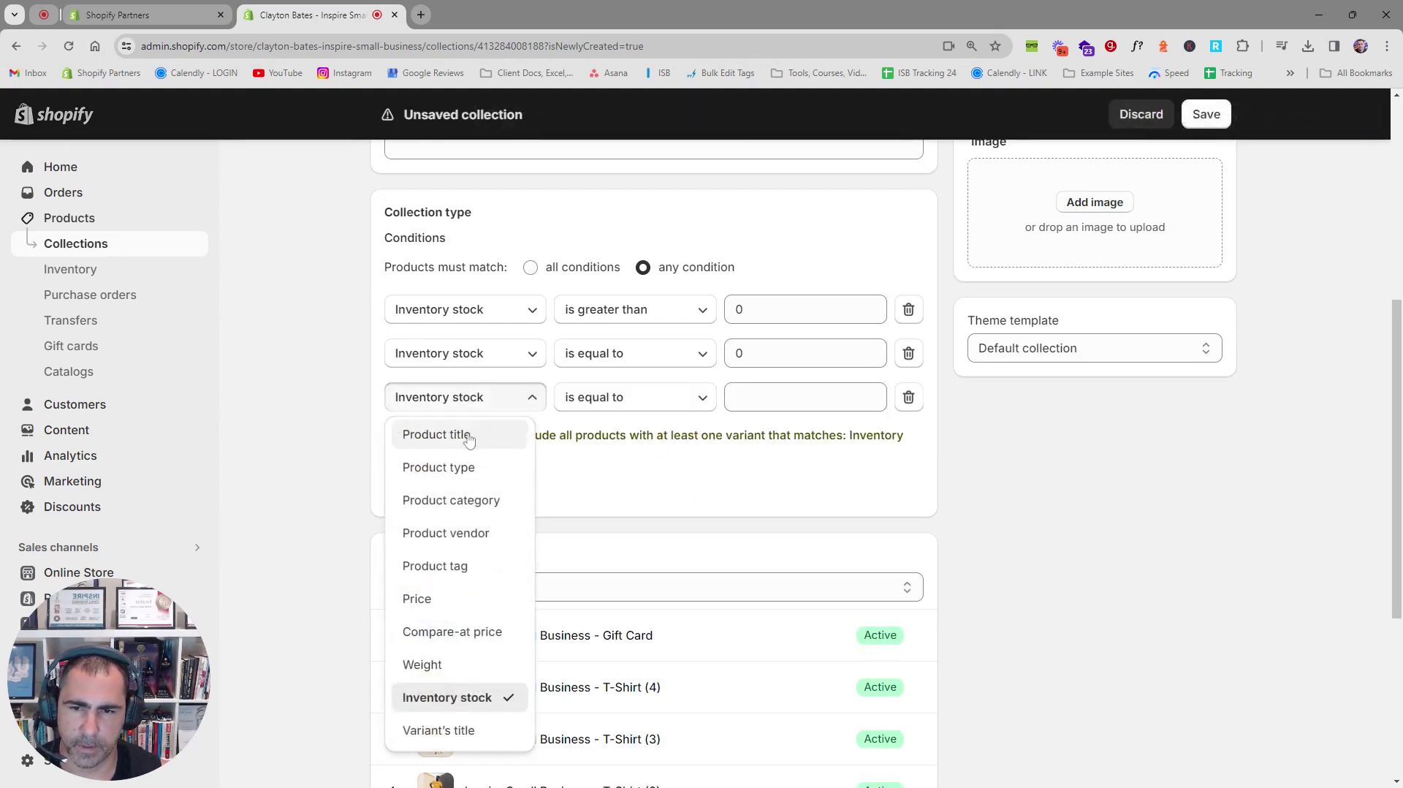
{"action": "left_click", "coordinate": [468, 437]}
{"action": "left_click", "coordinate": [626, 399]}
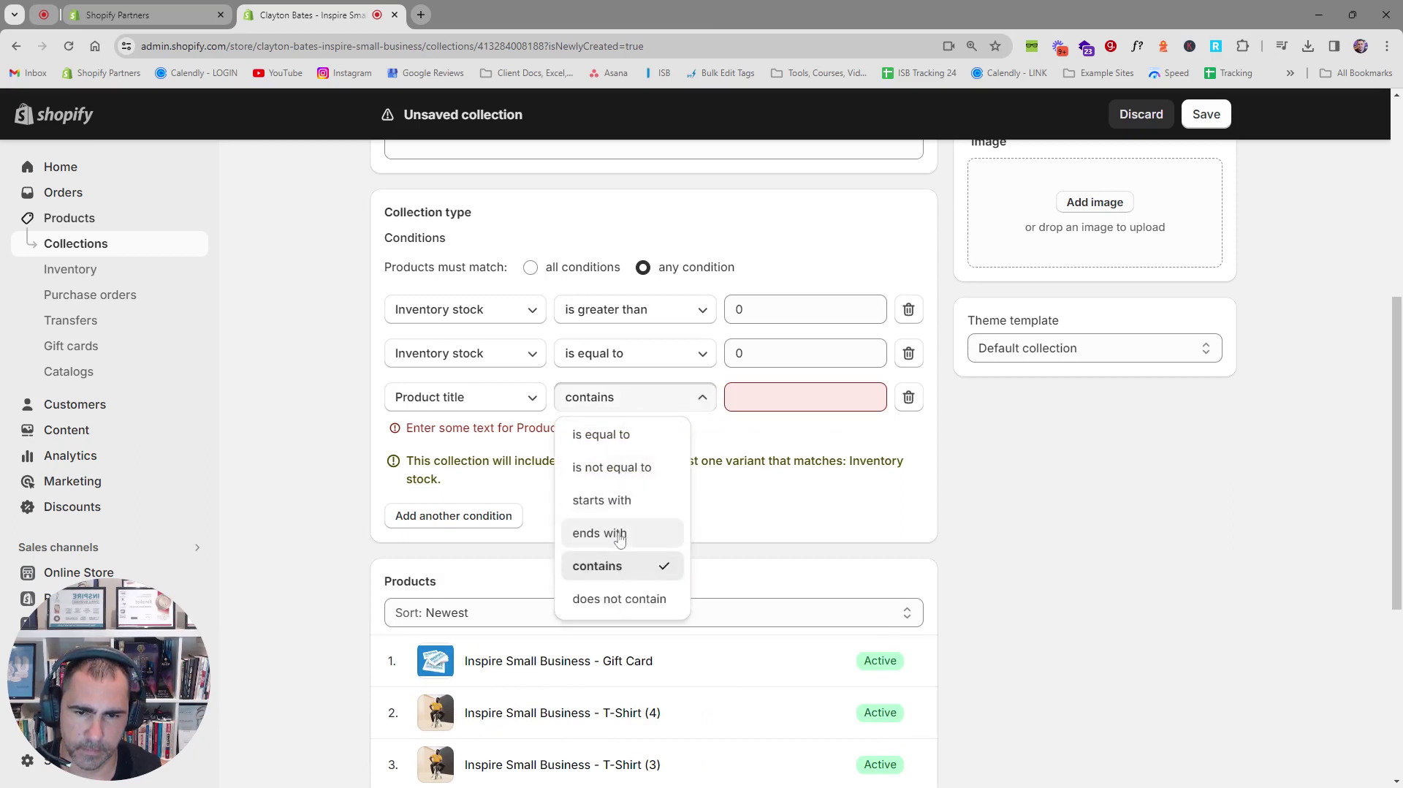
{"action": "left_click", "coordinate": [636, 600]}
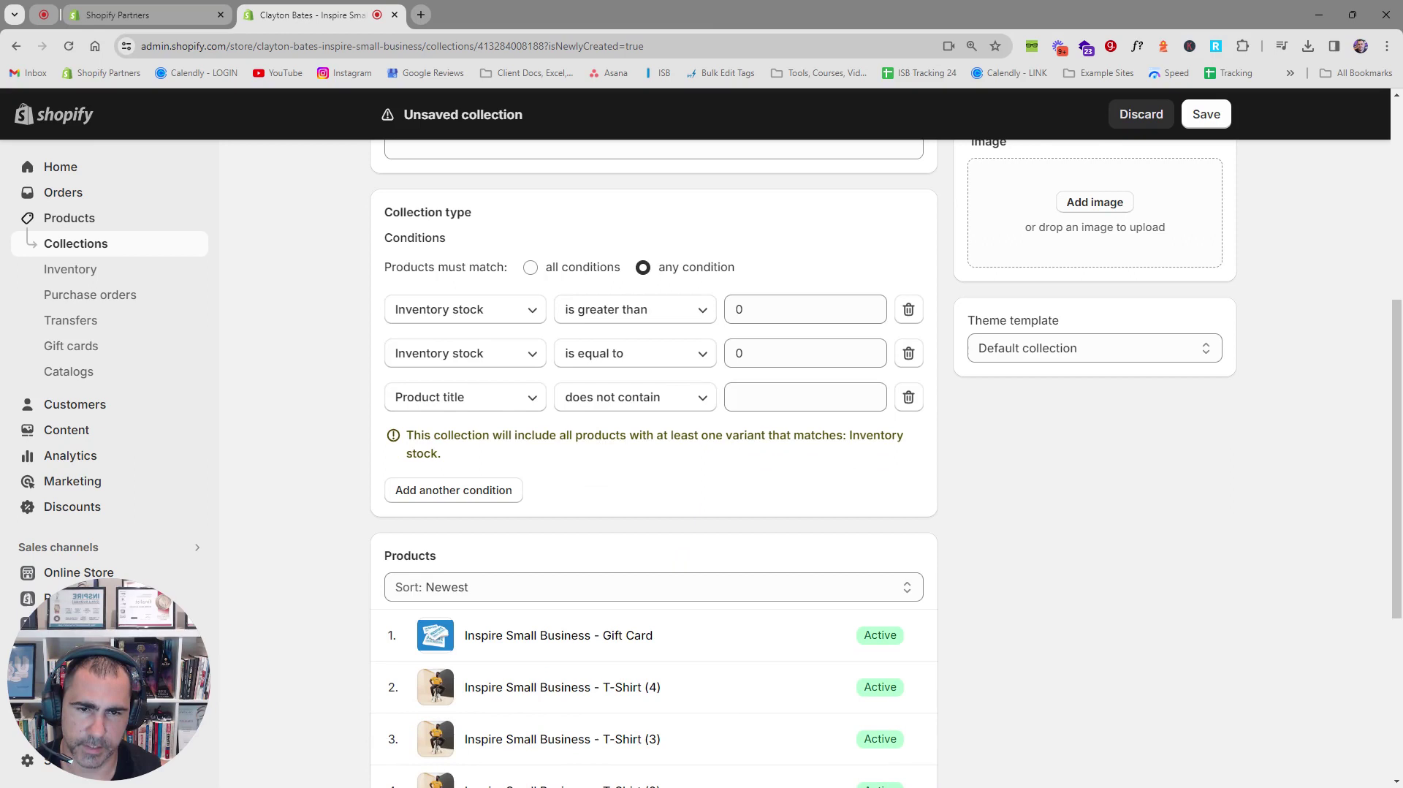
{"action": "type", "text": "gi"}
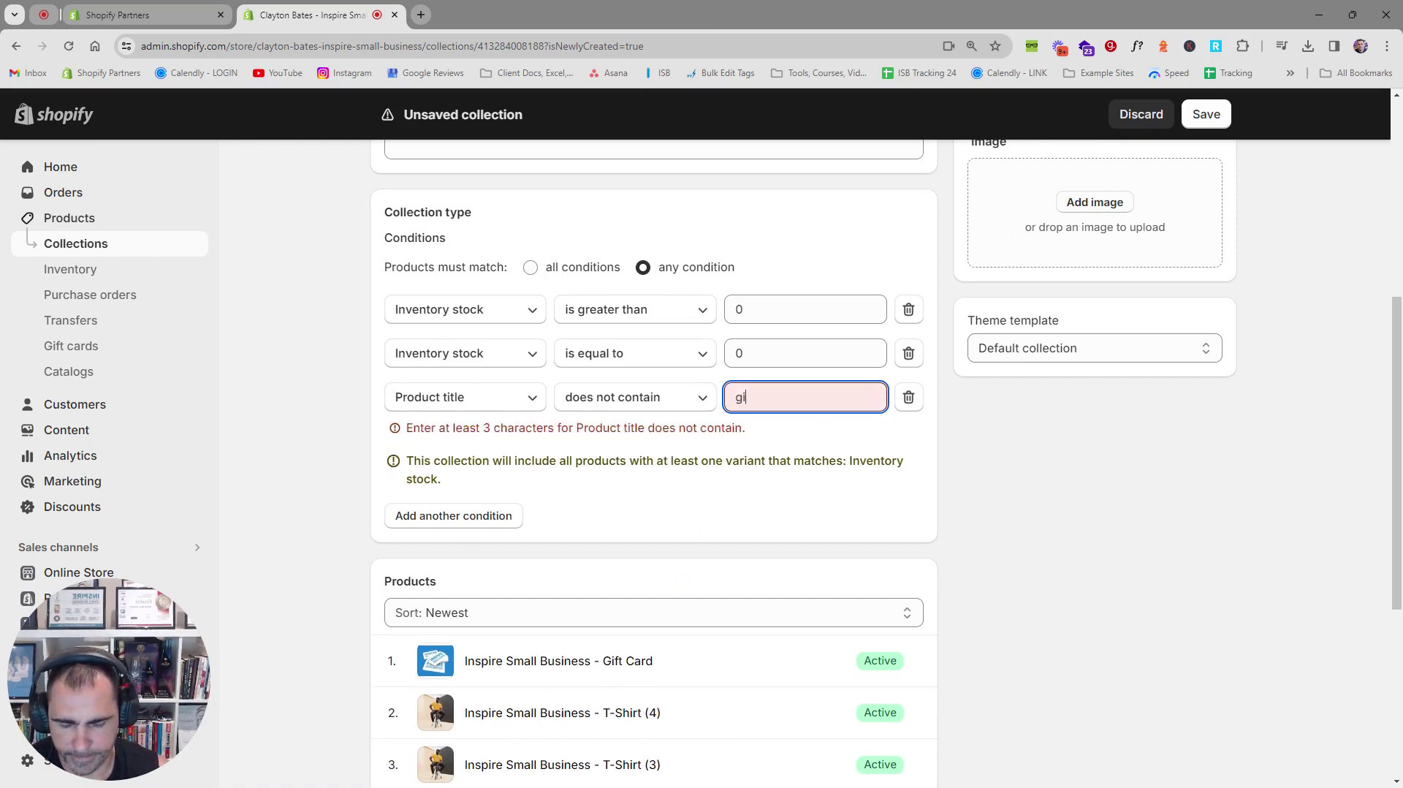
{"action": "type", "text": "ft card"}
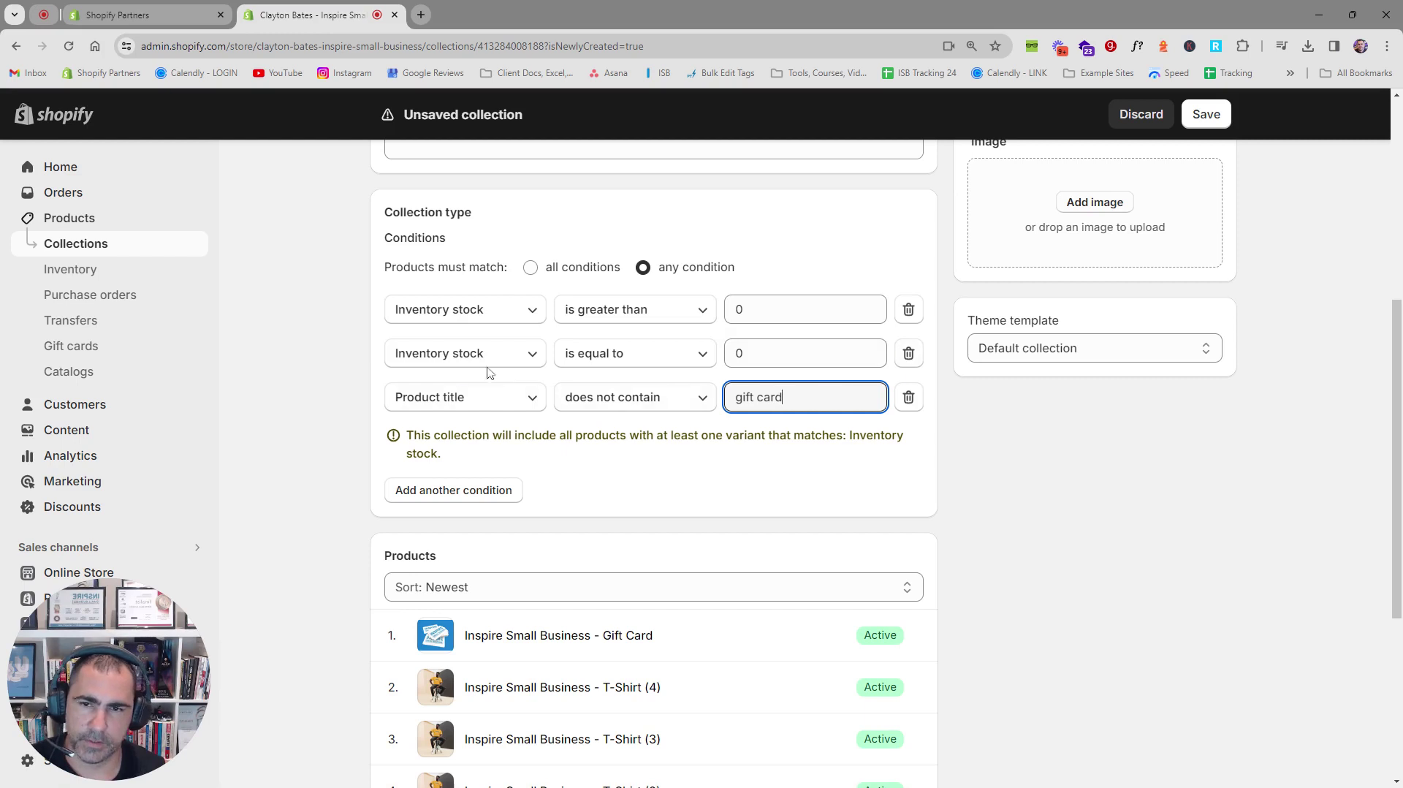
Delete both Inventory stock conditions and save the collection
{"action": "left_click", "coordinate": [908, 353]}
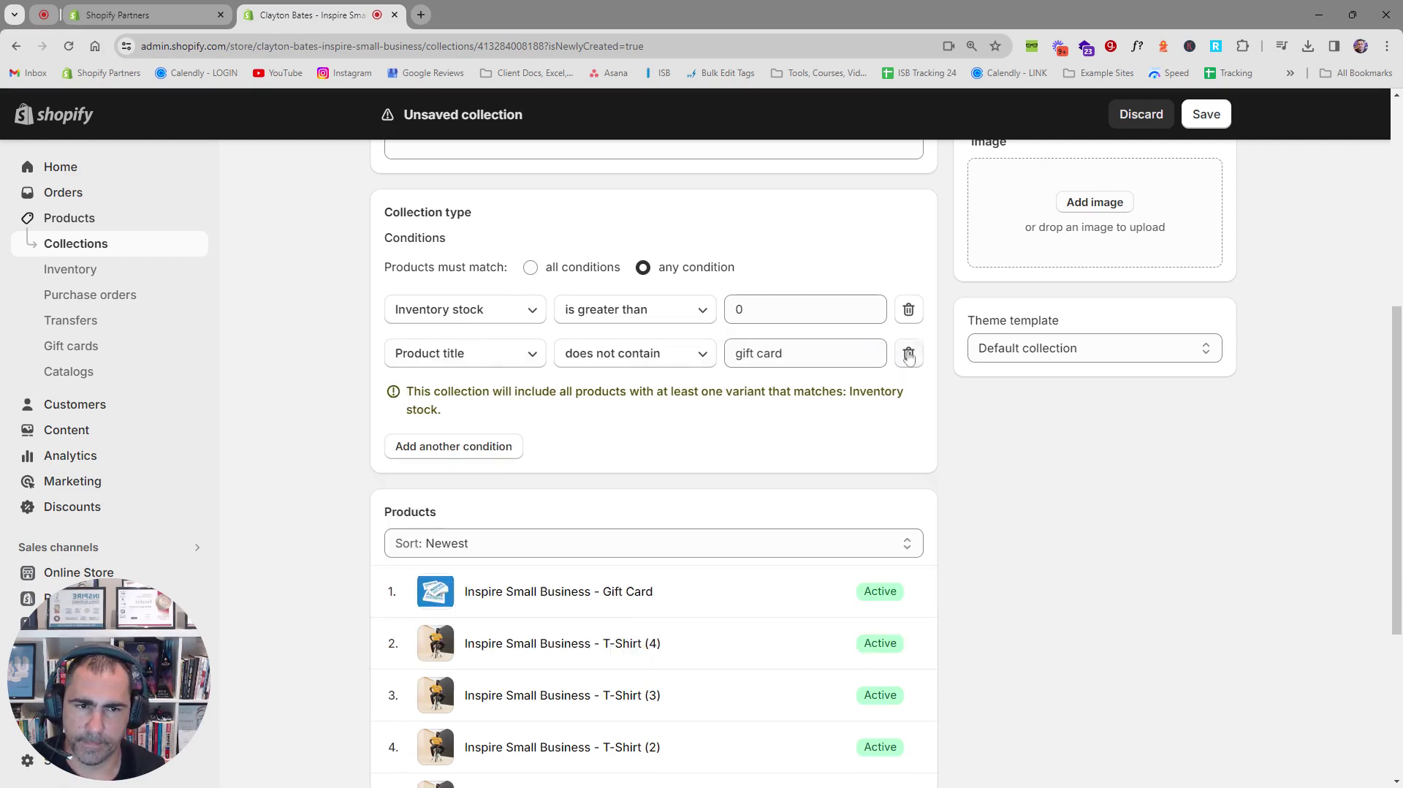
{"action": "left_click", "coordinate": [908, 309]}
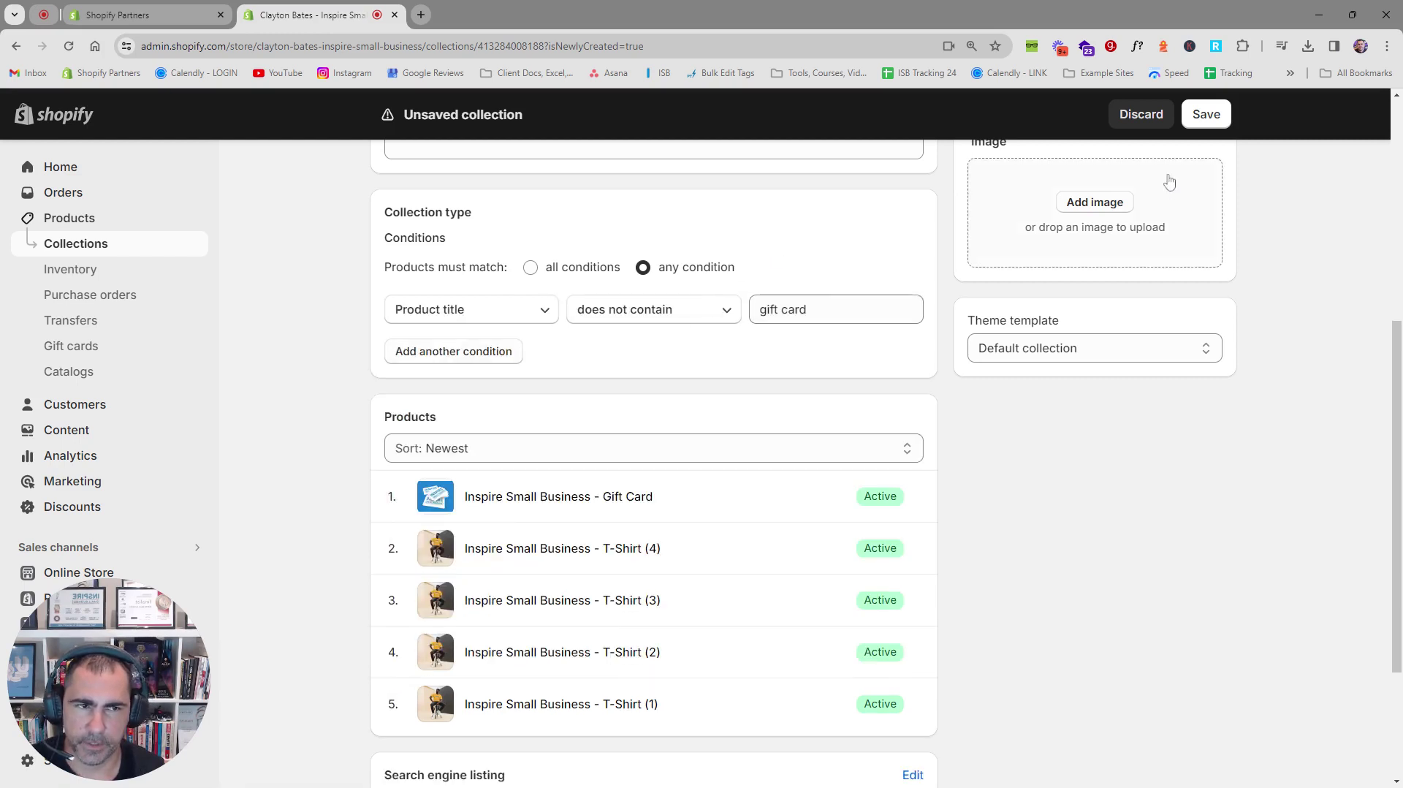
{"action": "left_click", "coordinate": [1199, 116]}
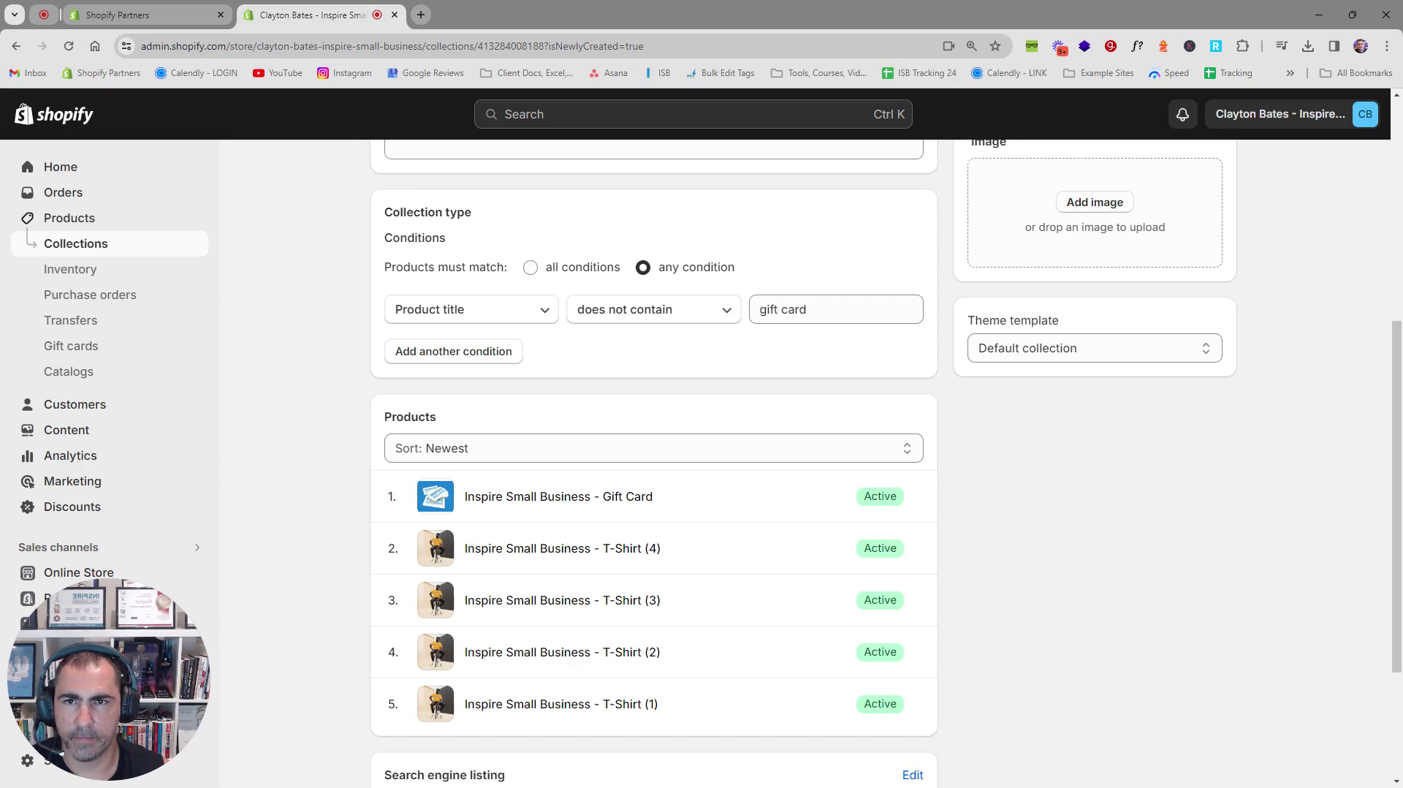
{"action": "scroll", "coordinate": [551, 322], "scroll_direction": "up", "scroll_amount": 2}
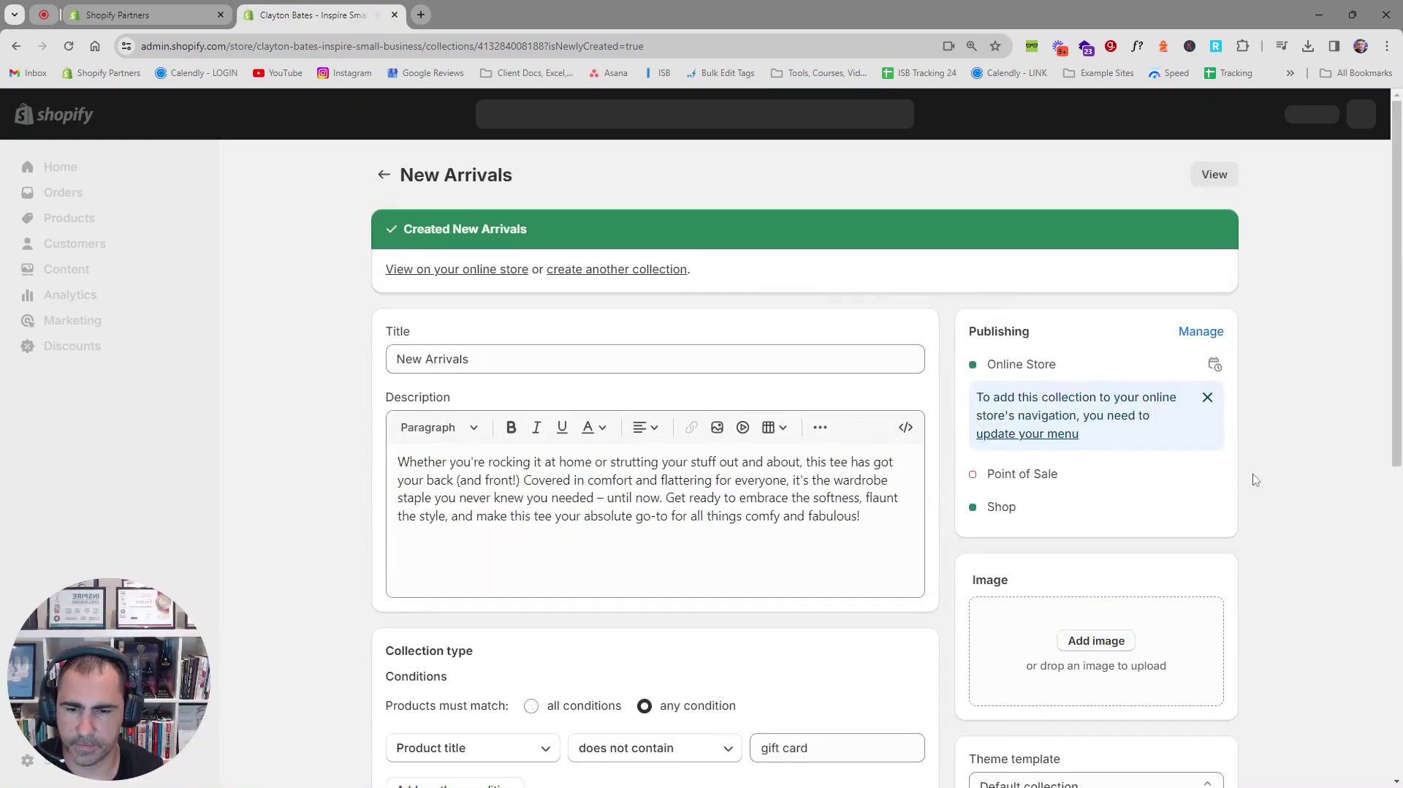
Add a condition: Inventory stock is greater than 0
{"action": "scroll", "coordinate": [1084, 463], "scroll_direction": "down", "scroll_amount": 3}
{"action": "scroll", "coordinate": [1084, 463], "scroll_direction": "down", "scroll_amount": 2}
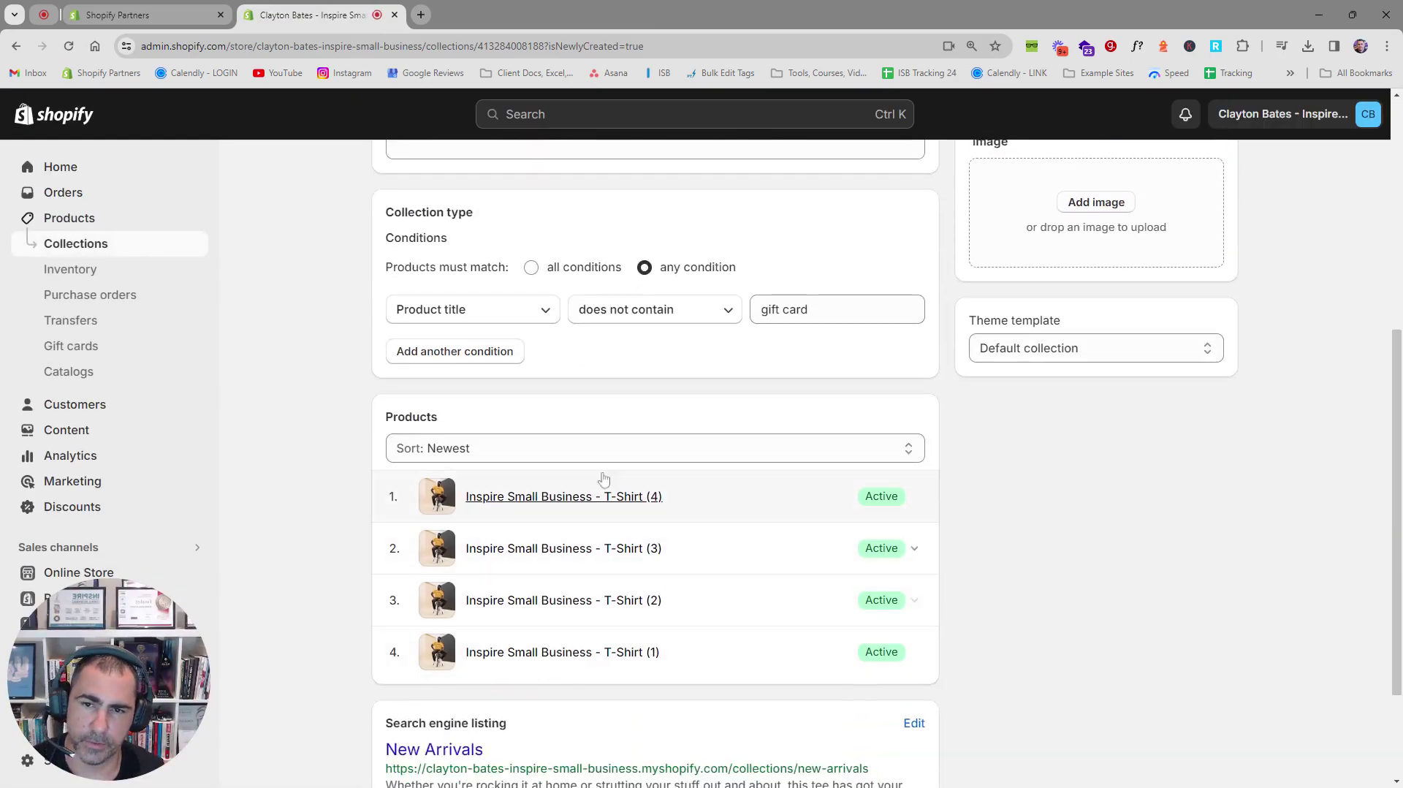
{"action": "scroll", "coordinate": [608, 417], "scroll_direction": "up", "scroll_amount": 1}
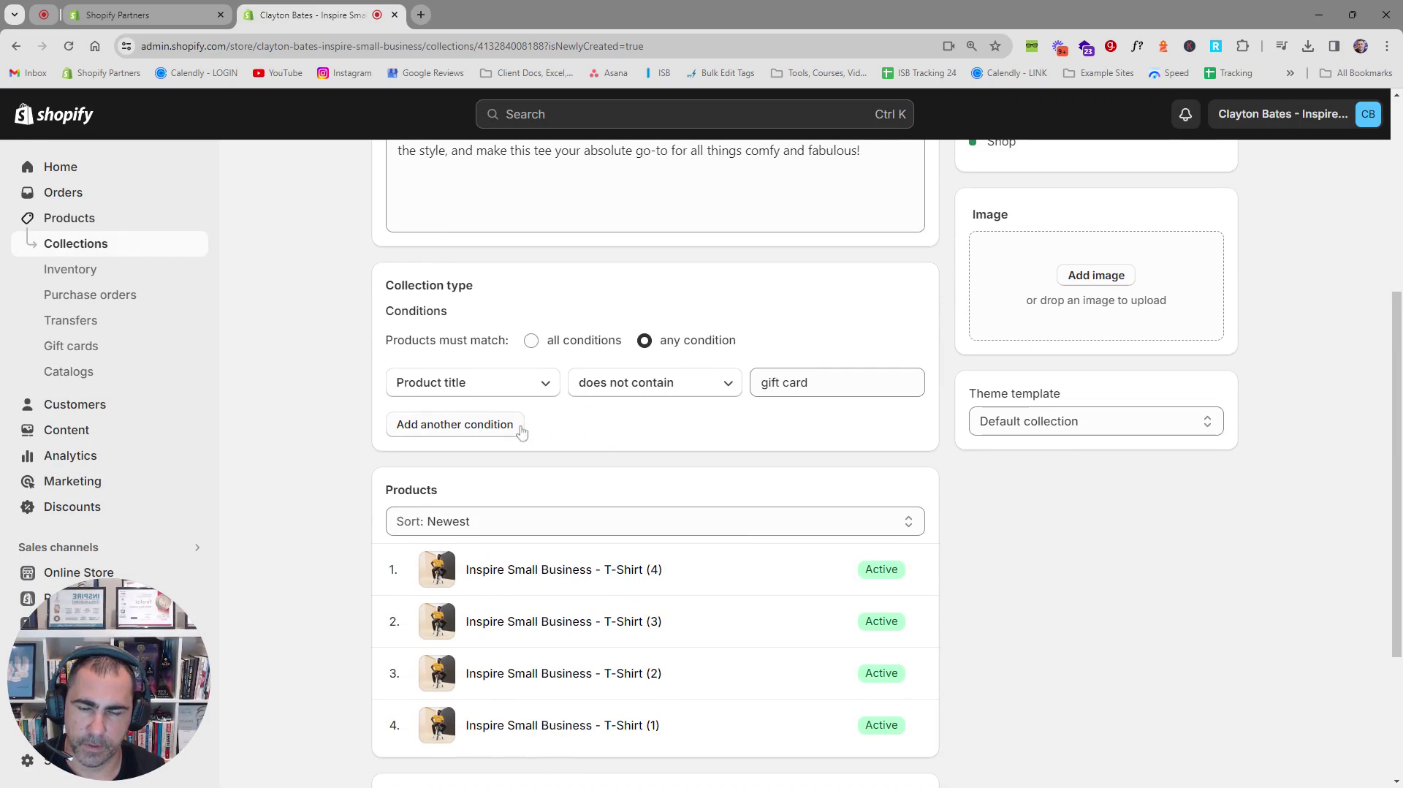
{"action": "left_click", "coordinate": [462, 432]}
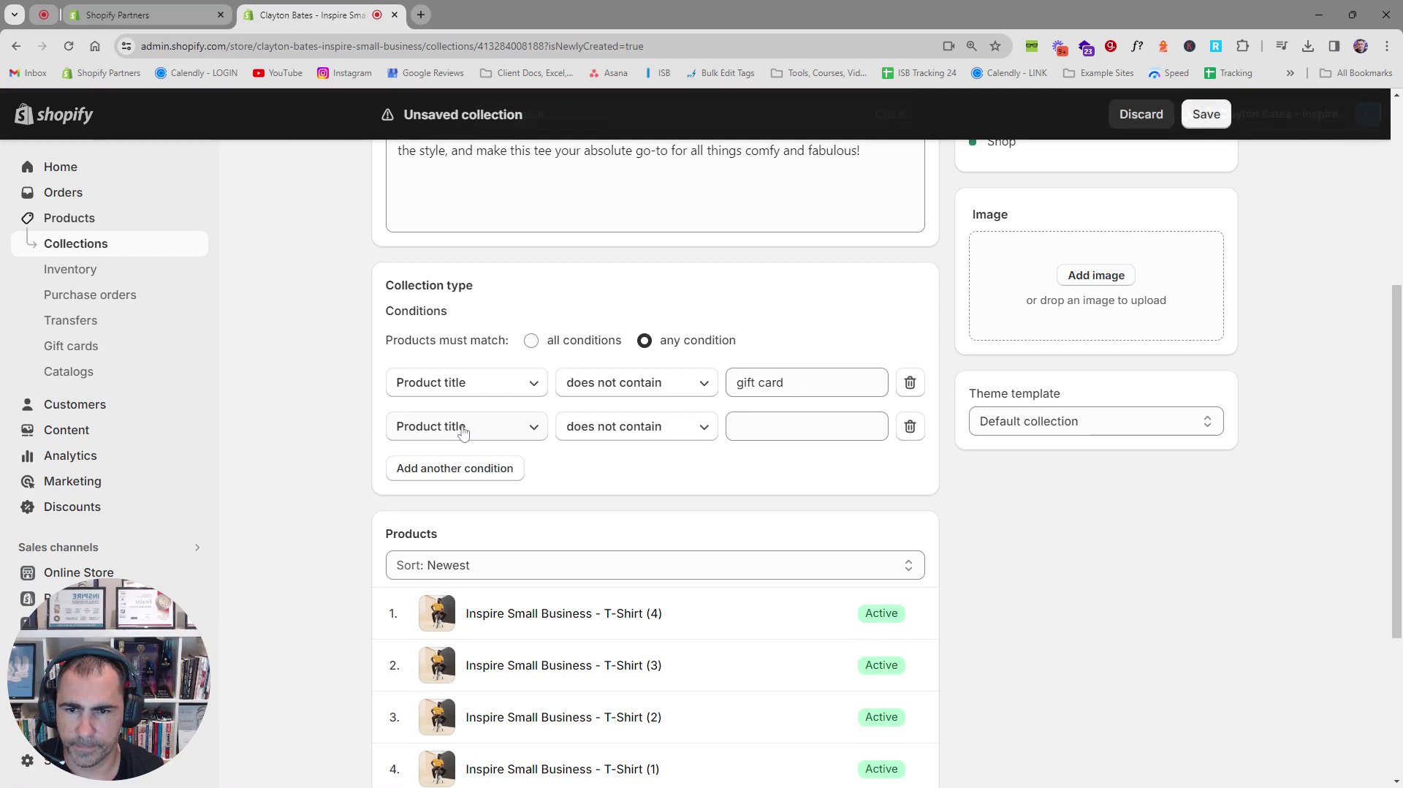
{"action": "left_click", "coordinate": [463, 429]}
{"action": "left_click", "coordinate": [463, 429]}
{"action": "left_click", "coordinate": [463, 428]}
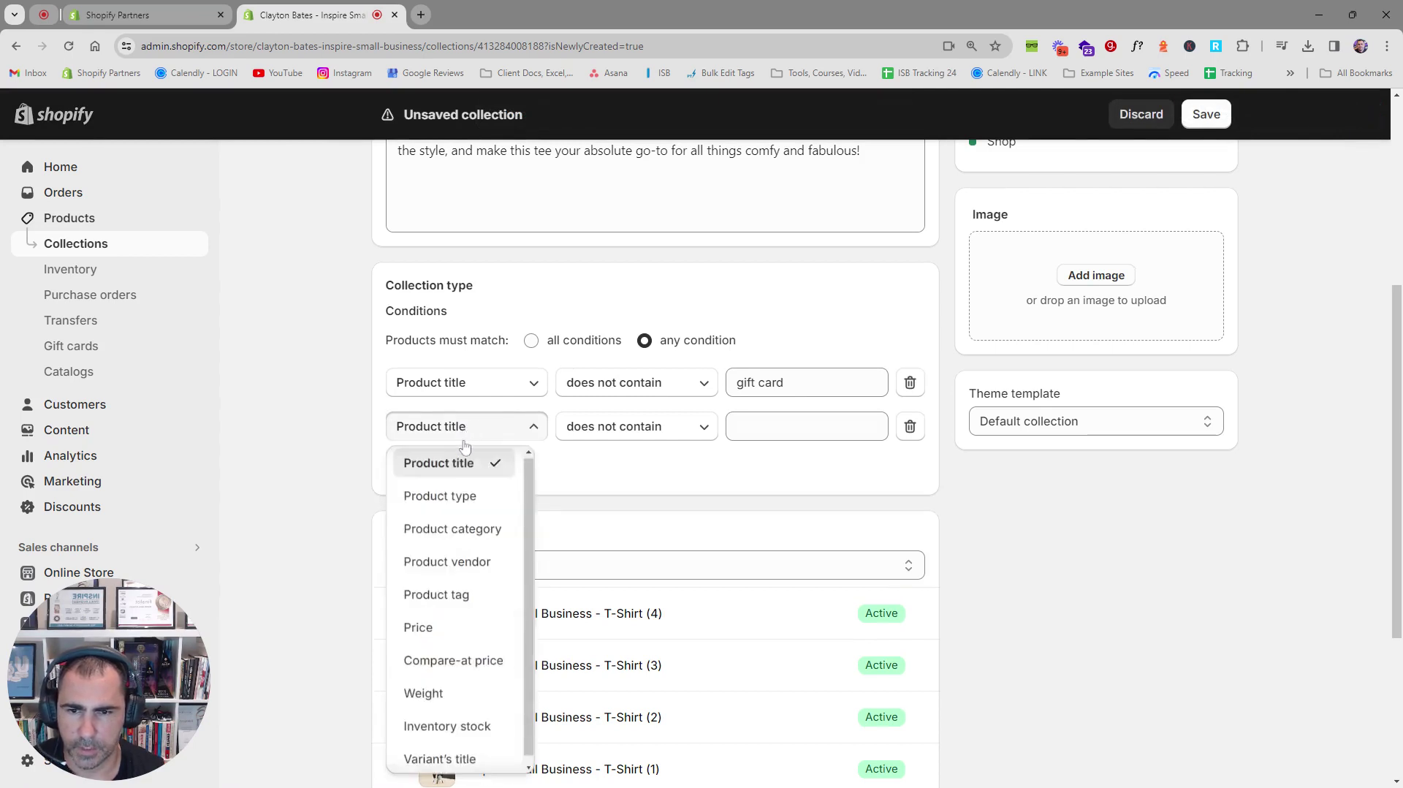
{"action": "left_click", "coordinate": [447, 725]}
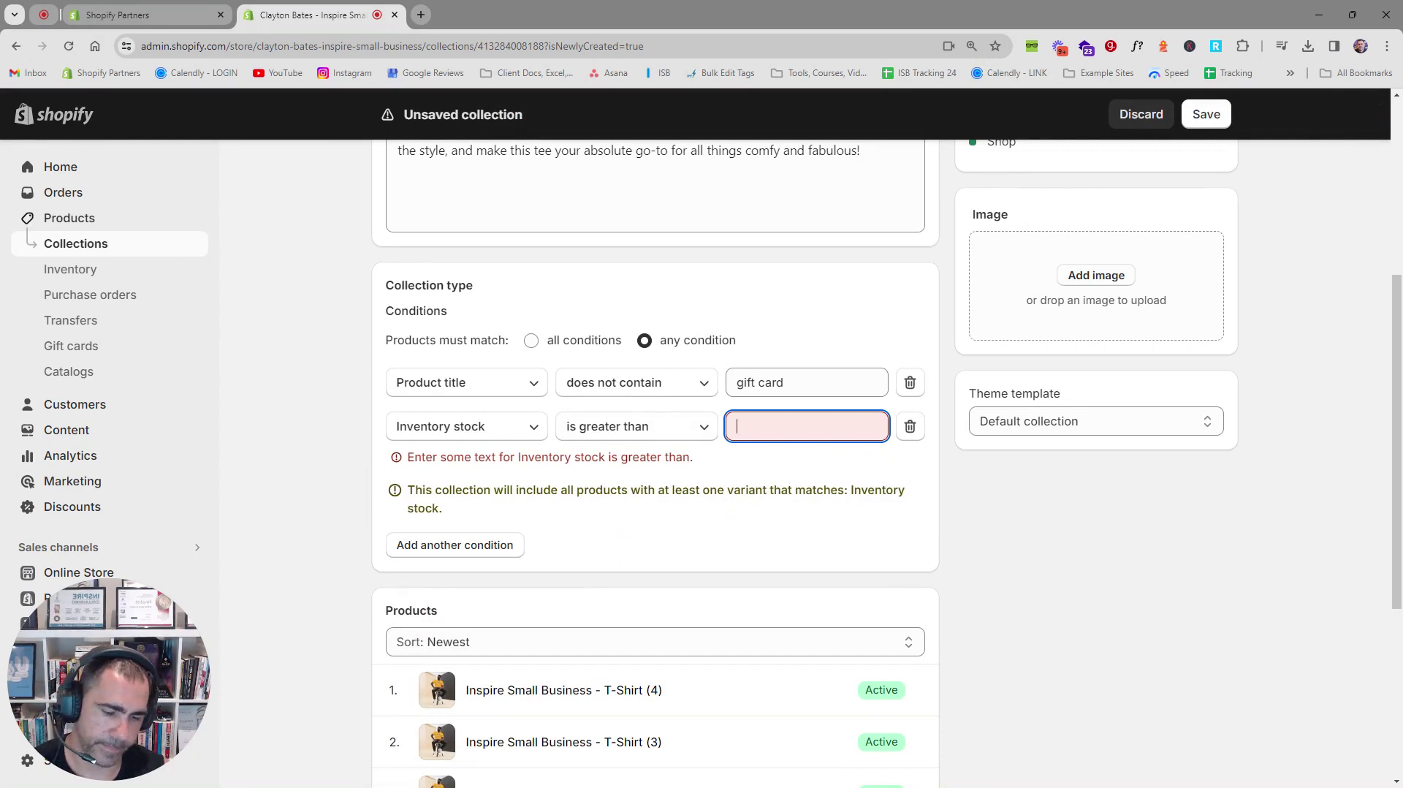
{"action": "type", "text": "0"}
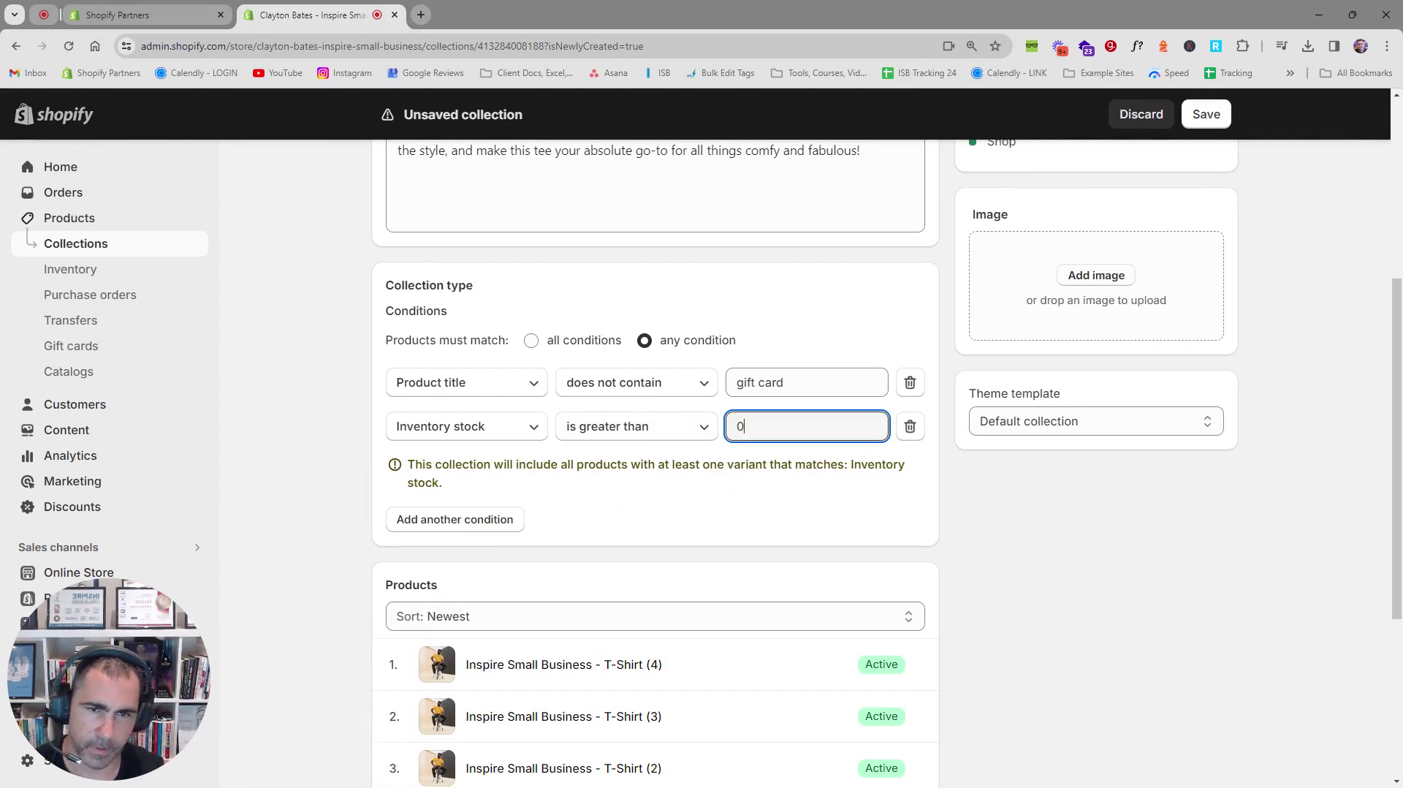
Require products to match all conditions and save the collection
{"action": "left_click", "coordinate": [553, 348]}
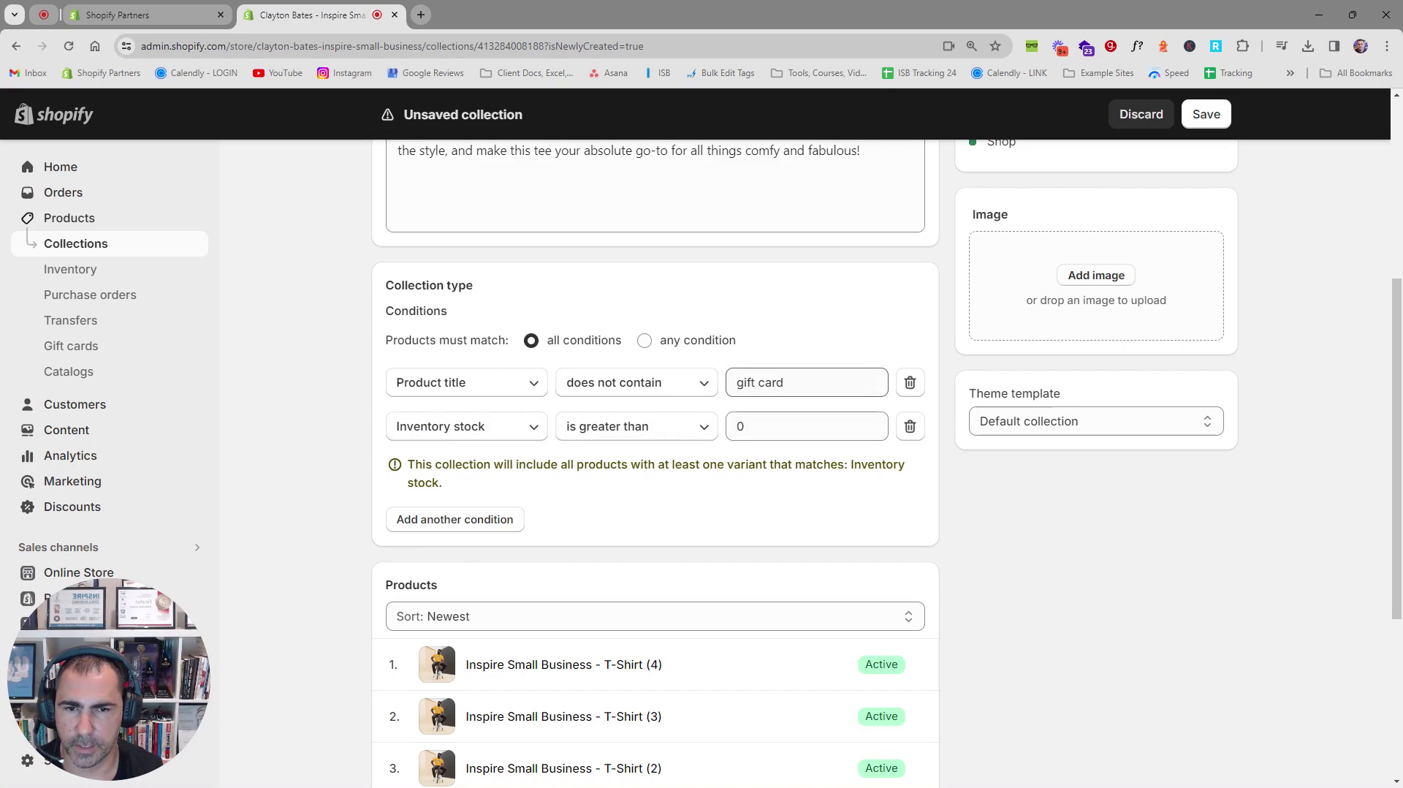
{"action": "triple_click", "coordinate": [727, 385]}
{"action": "left_click", "coordinate": [1108, 226]}
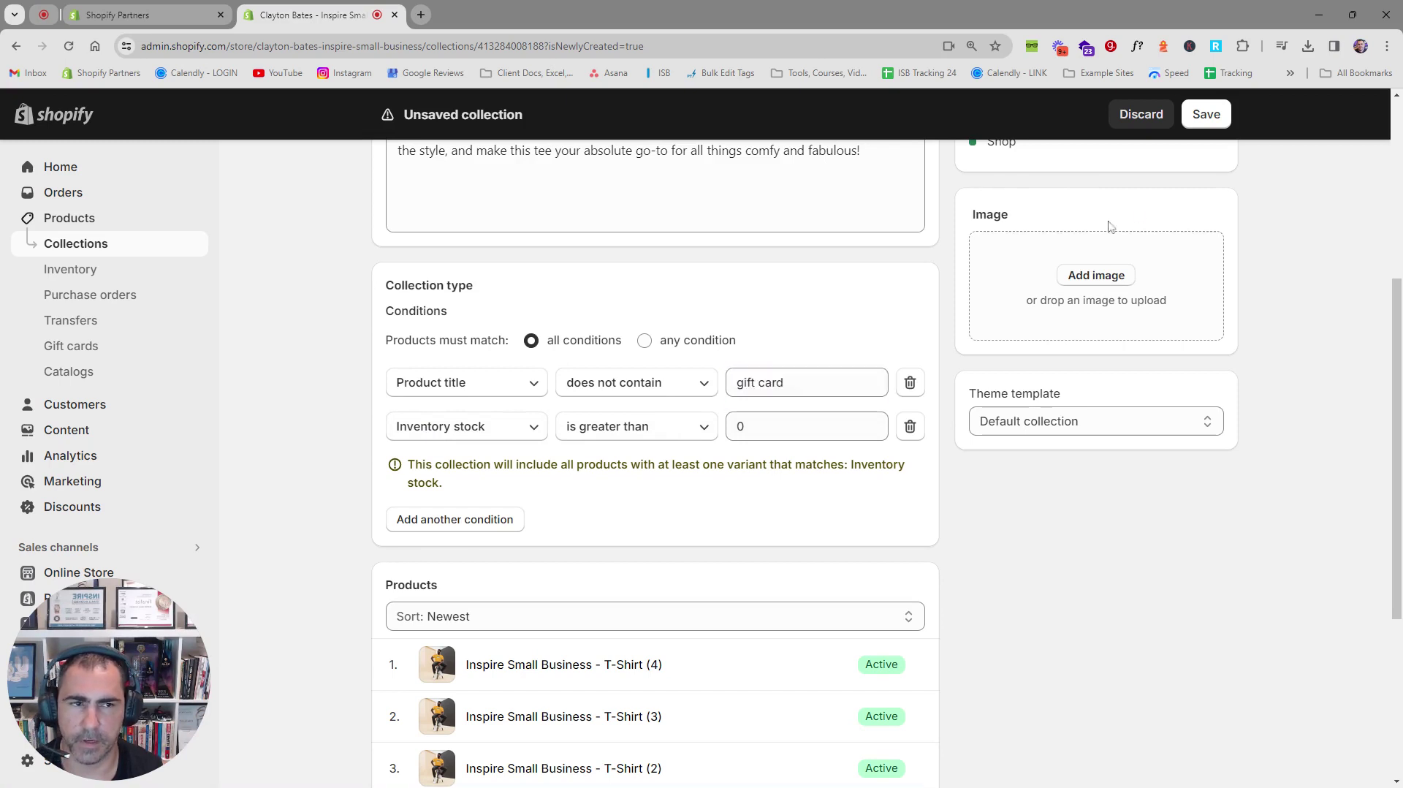
{"action": "left_click", "coordinate": [1205, 114]}
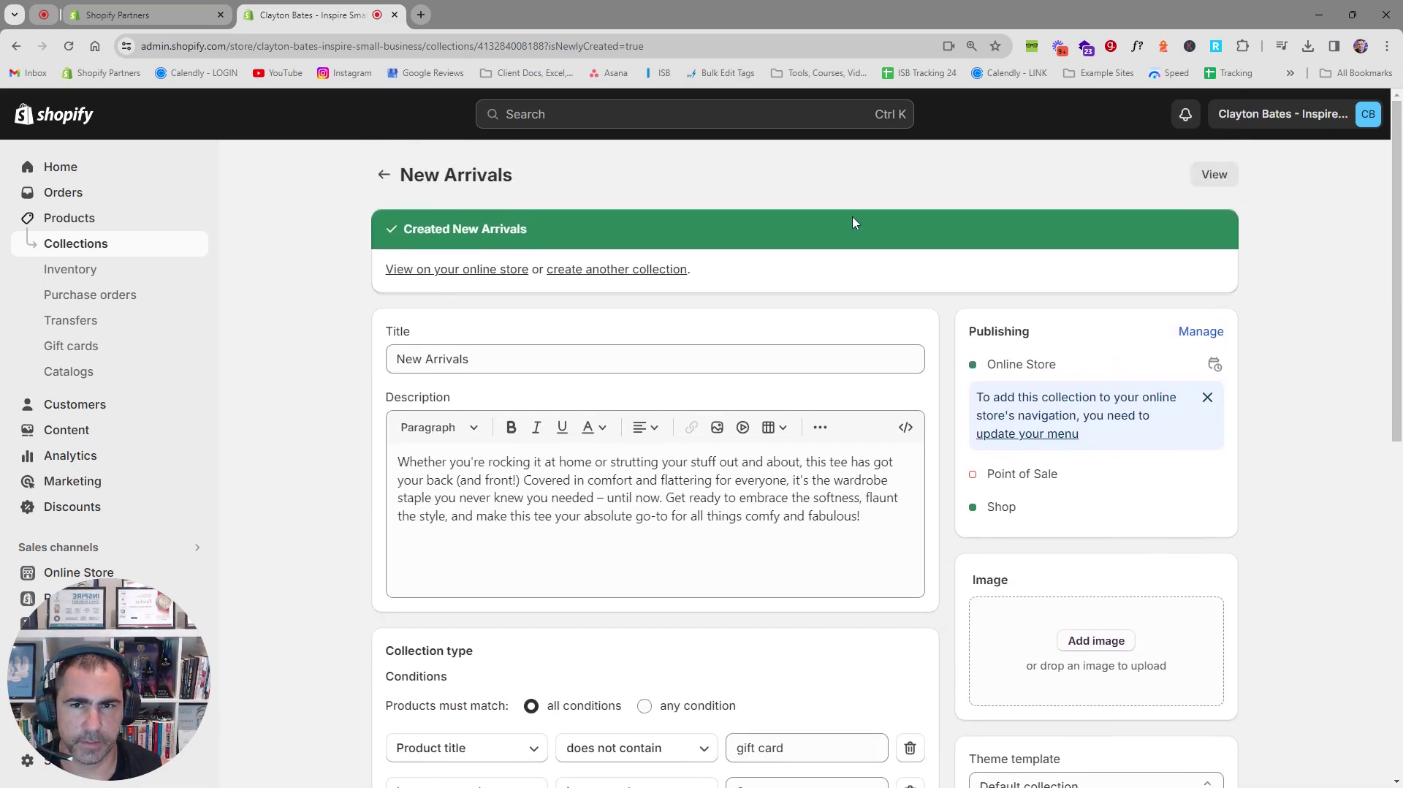
Preview the New Arrivals storefront page in a new tab, then return to the admin
{"action": "left_click", "coordinate": [1213, 175]}
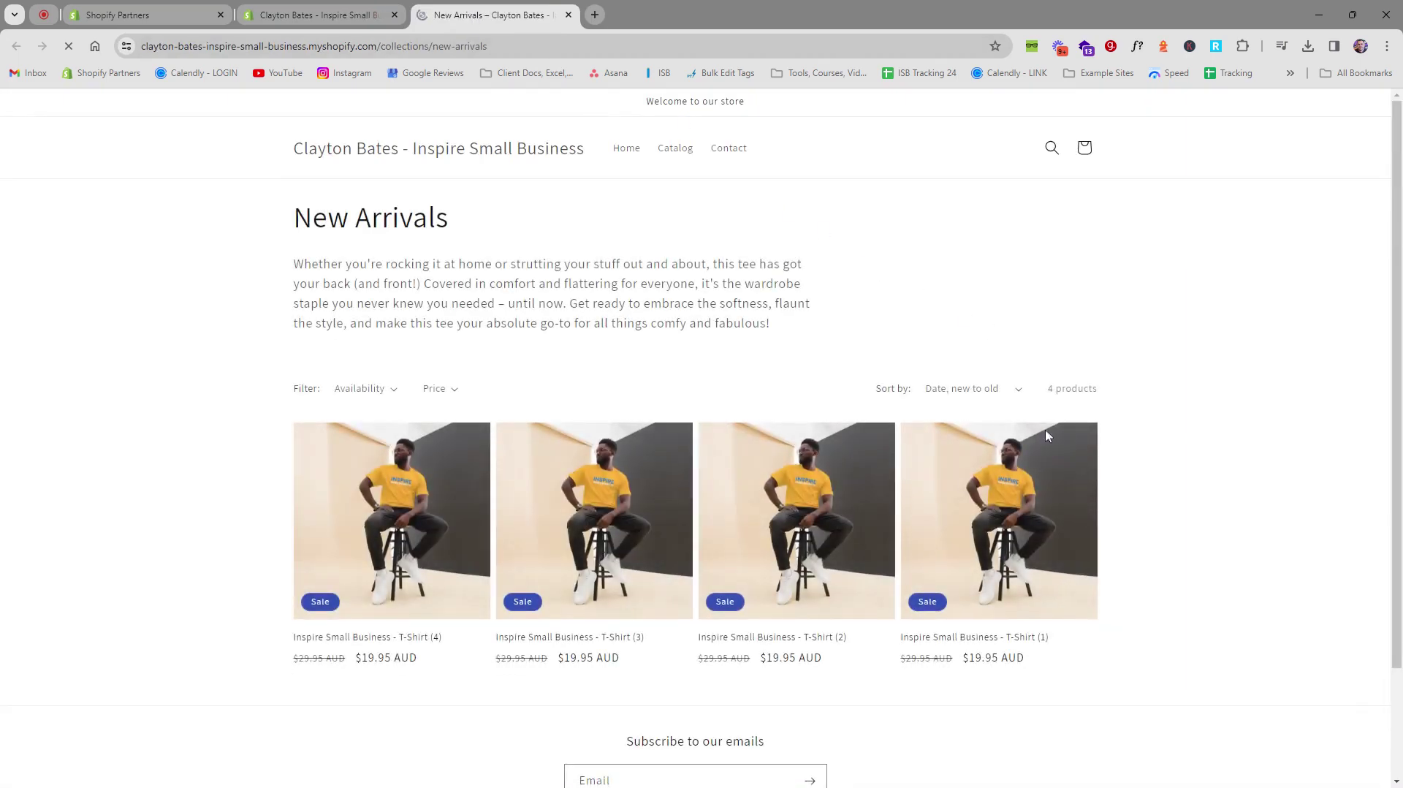
{"action": "left_click", "coordinate": [333, 22]}
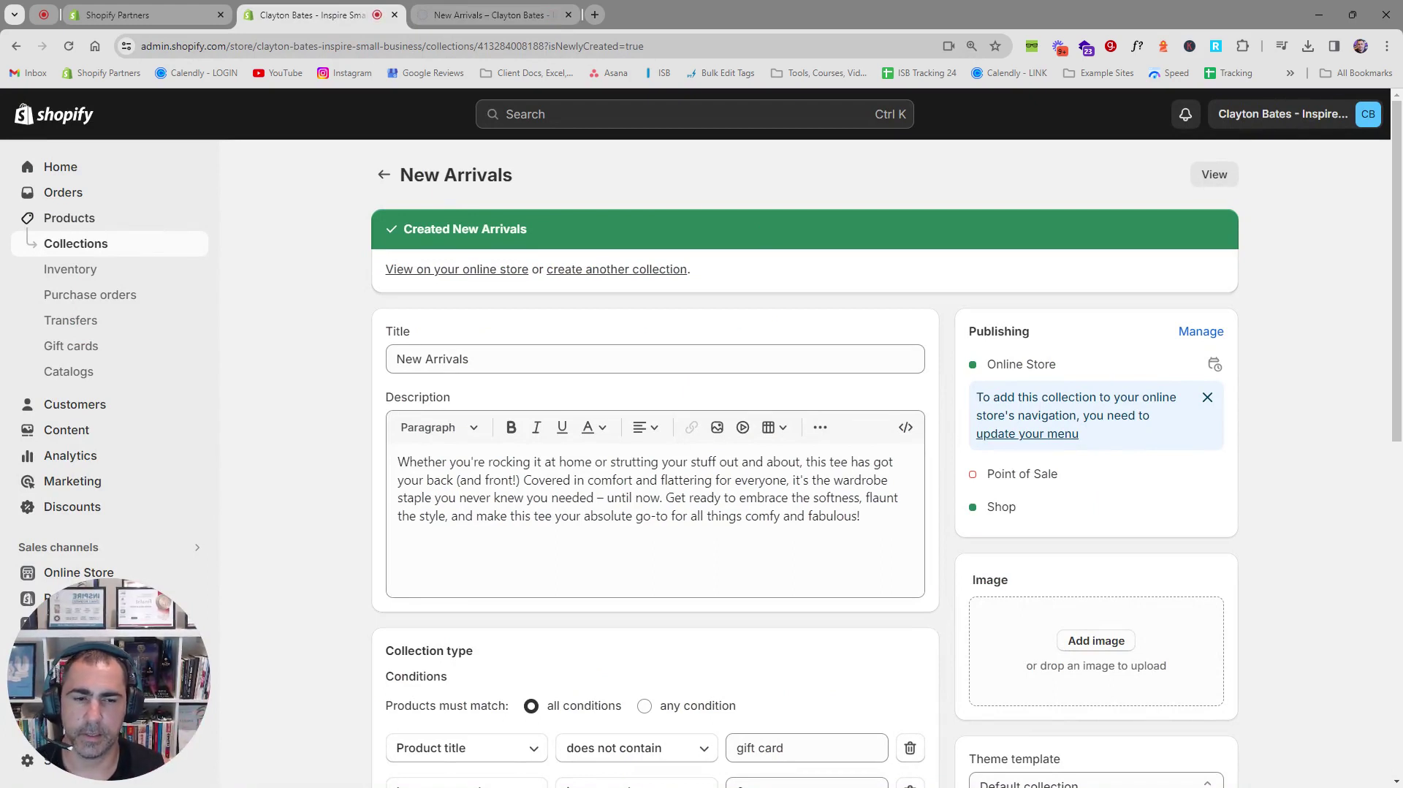
{"action": "scroll", "coordinate": [1111, 369], "scroll_direction": "down", "scroll_amount": 10}
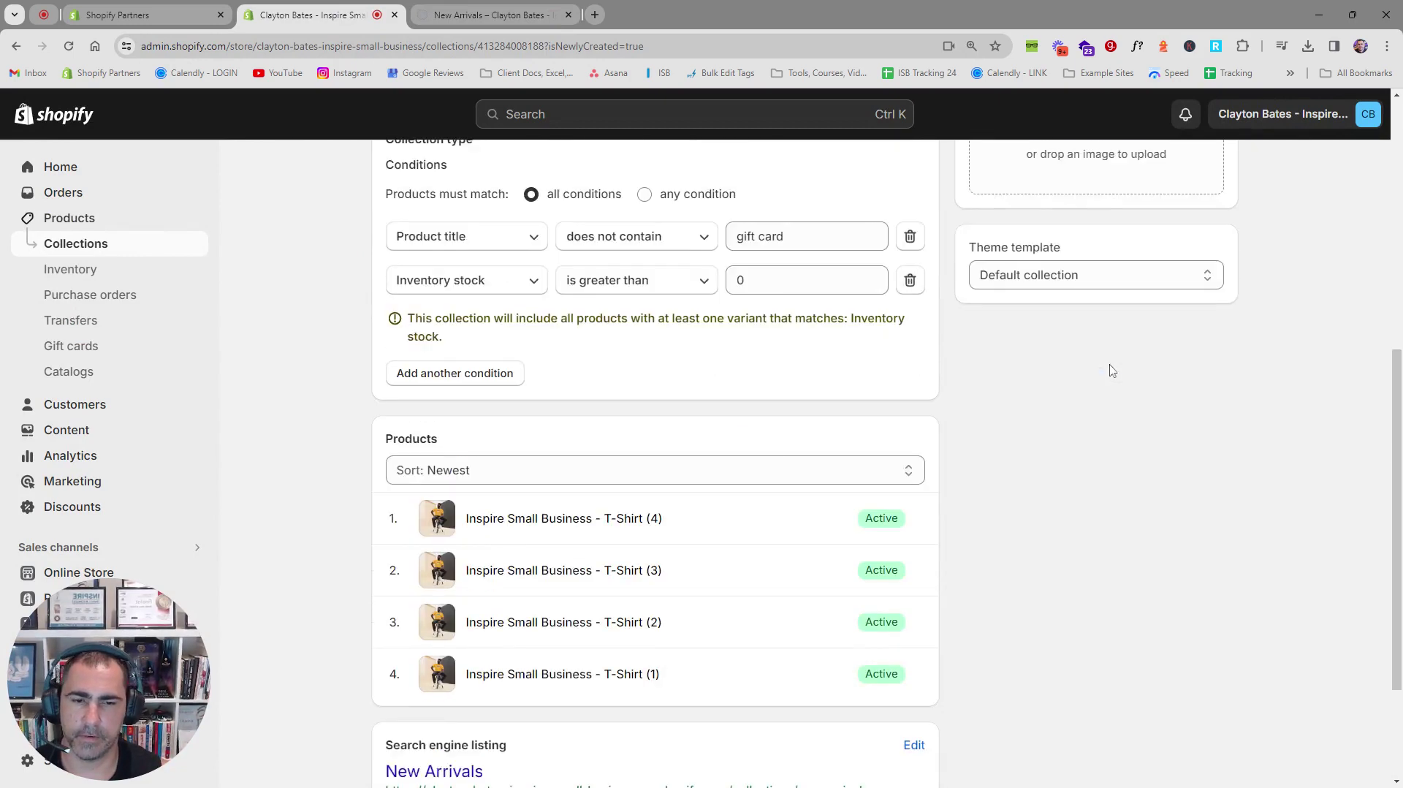
{"action": "scroll", "coordinate": [1183, 592], "scroll_direction": "up", "scroll_amount": 2}
{"action": "scroll", "coordinate": [1184, 592], "scroll_direction": "up", "scroll_amount": 7}
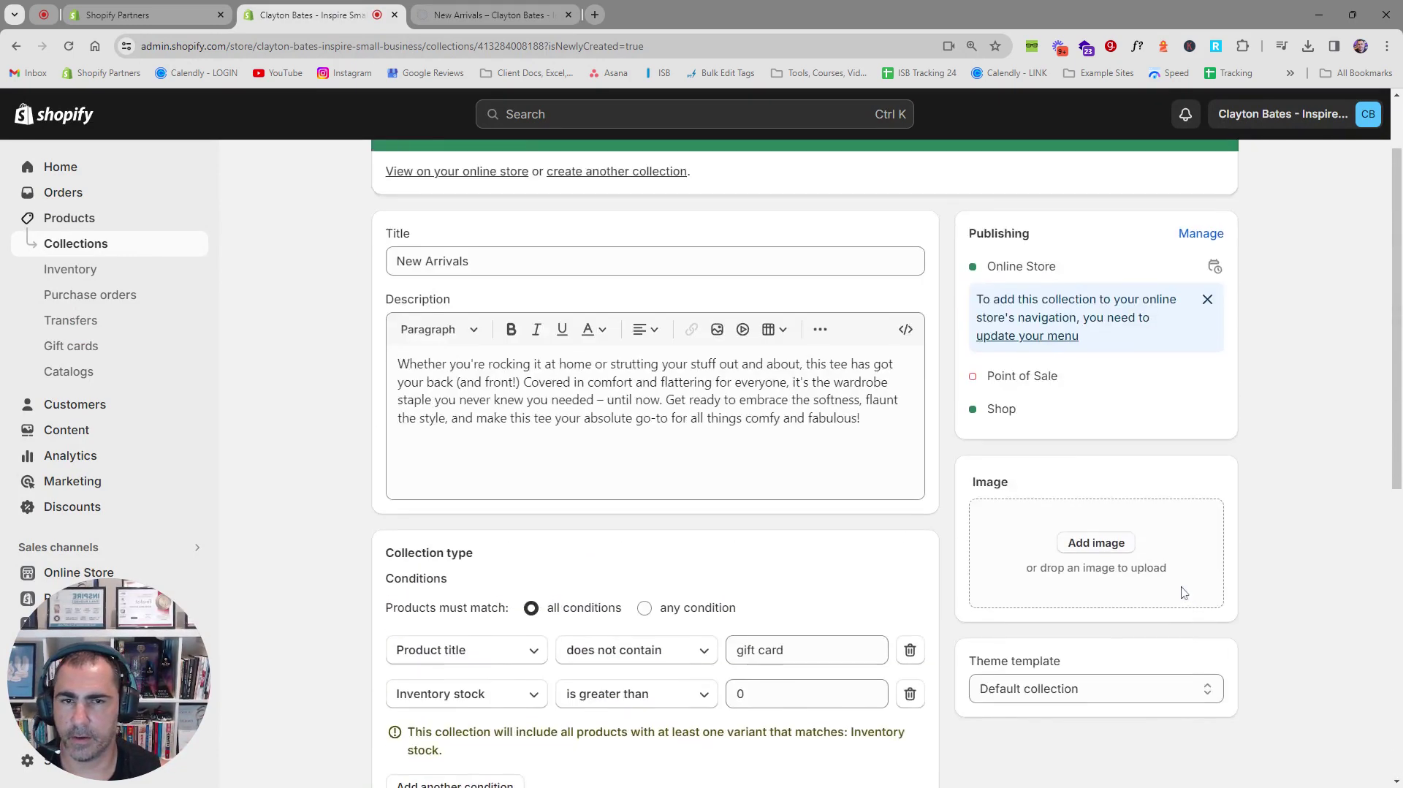